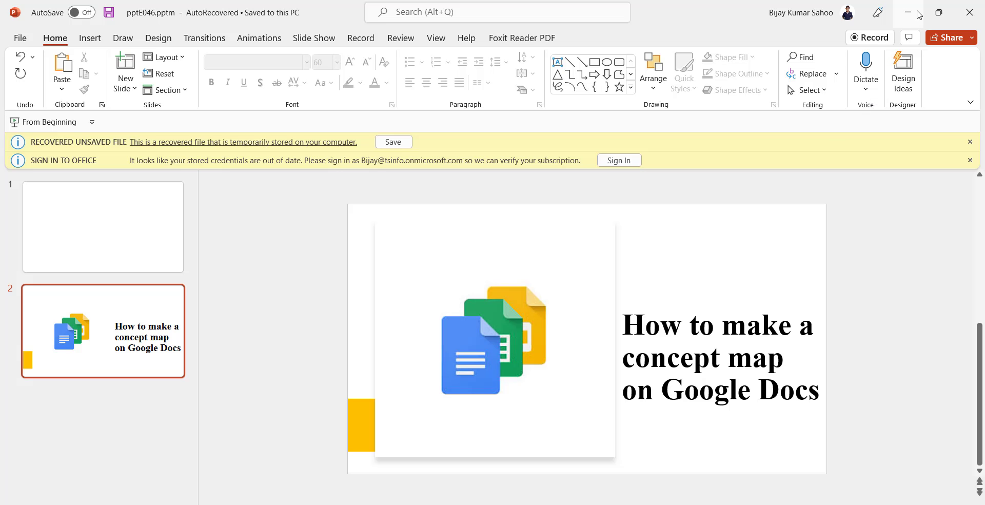
key("alt+Tab")
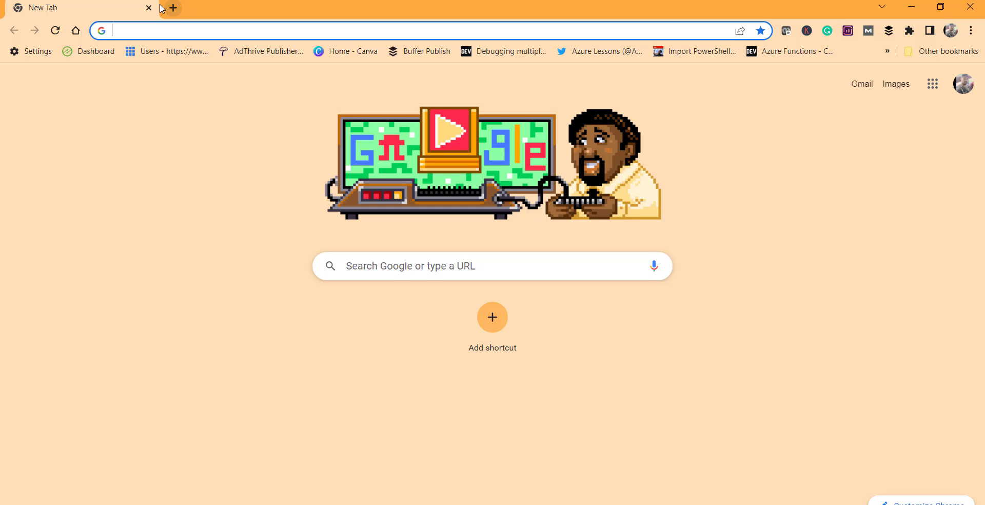
left_click(148, 29)
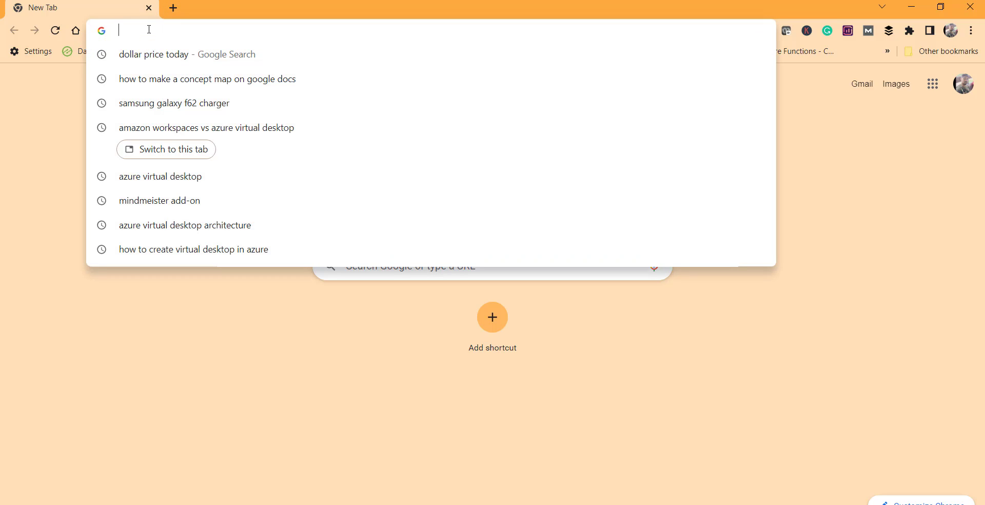
type("https://docs.google.com/document/u/0/")
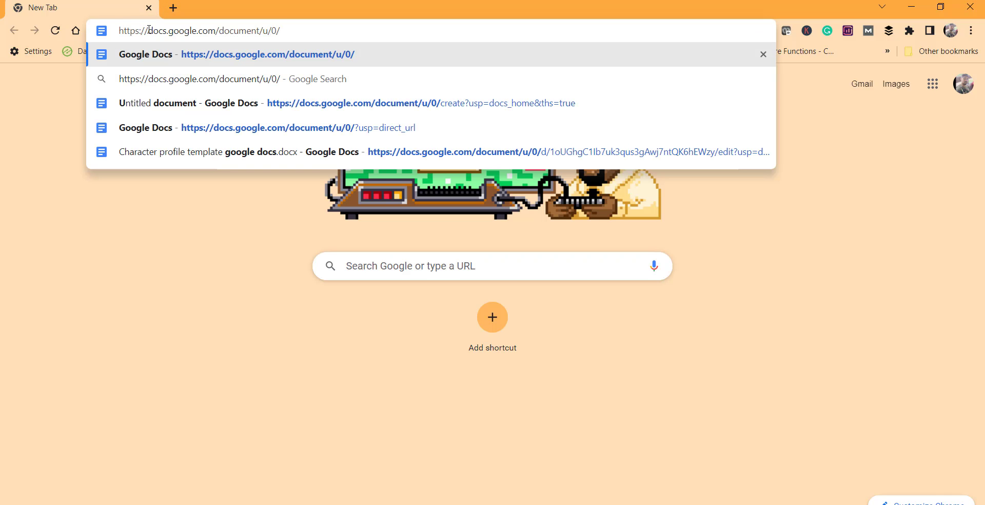
key("Return")
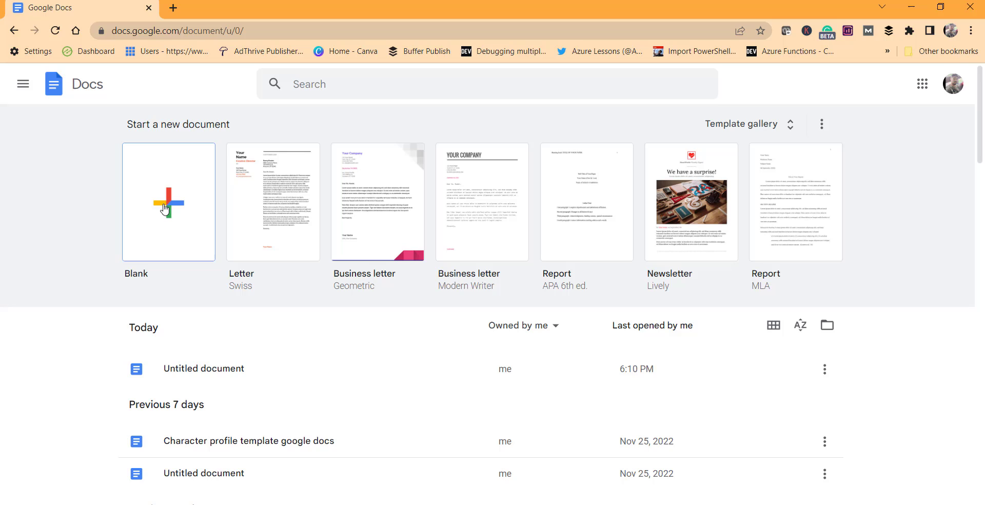
Step: Create a blank document and insert a new drawing into it
left_click(165, 211)
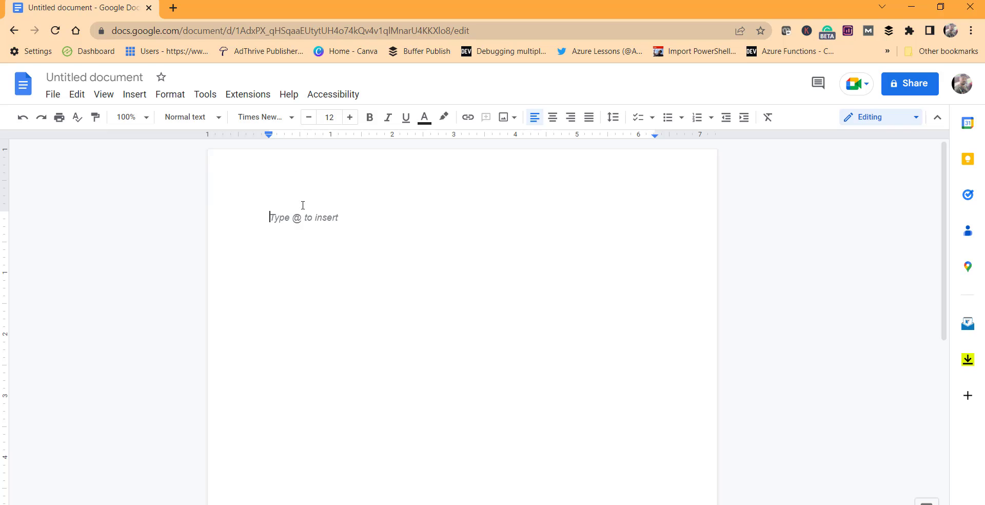
left_click(134, 97)
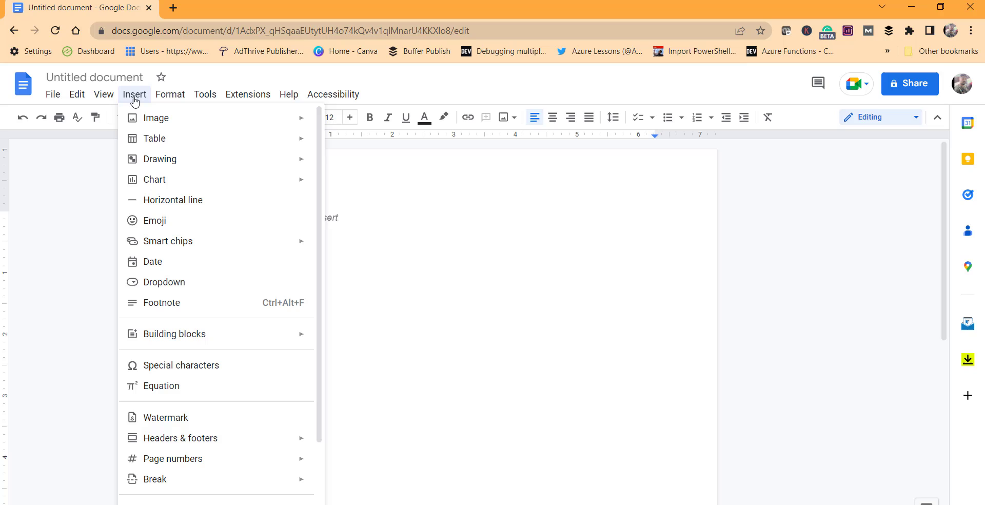
mouse_move(155, 163)
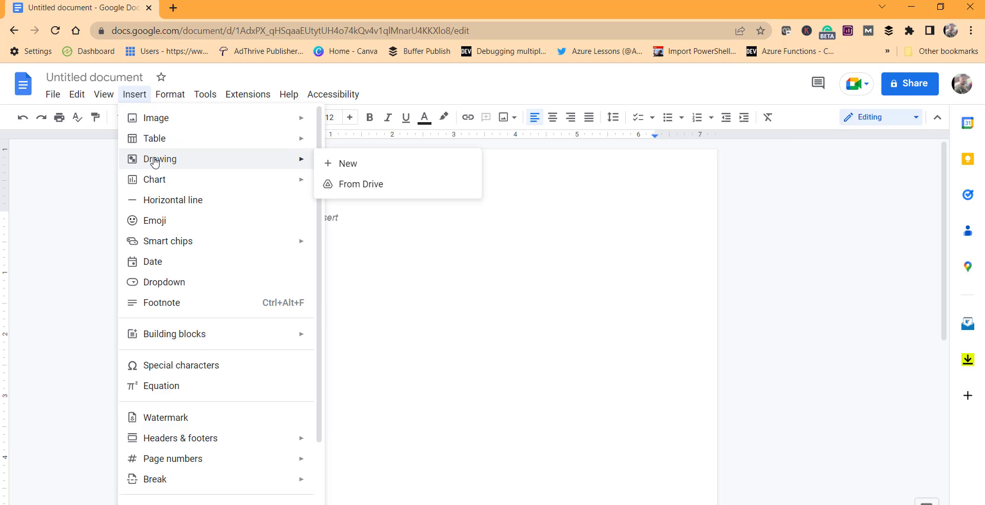
left_click(354, 165)
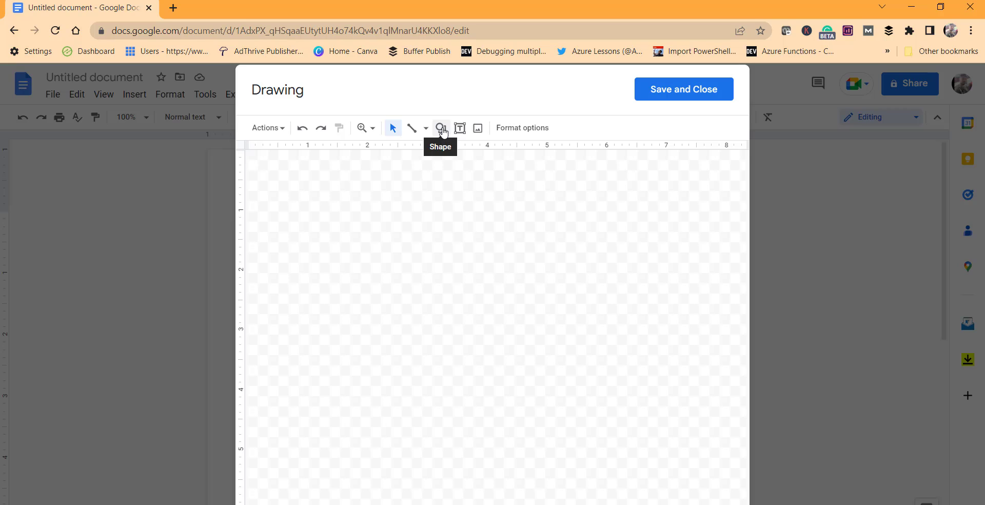
Step: Draw a rectangle about 1.6 inches wide and 0.8 inches high near the top centre of the drawing canvas
left_click(443, 132)
mouse_move(471, 152)
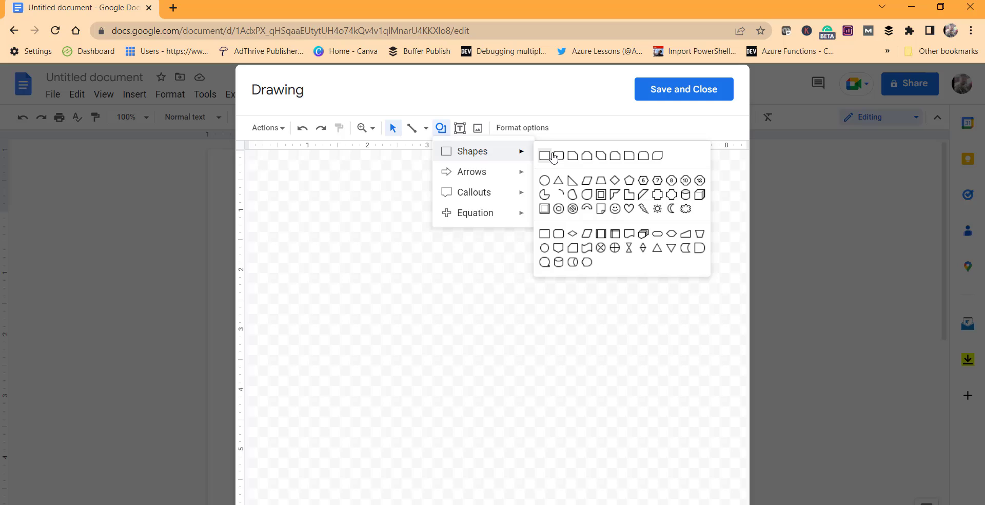
left_click(545, 158)
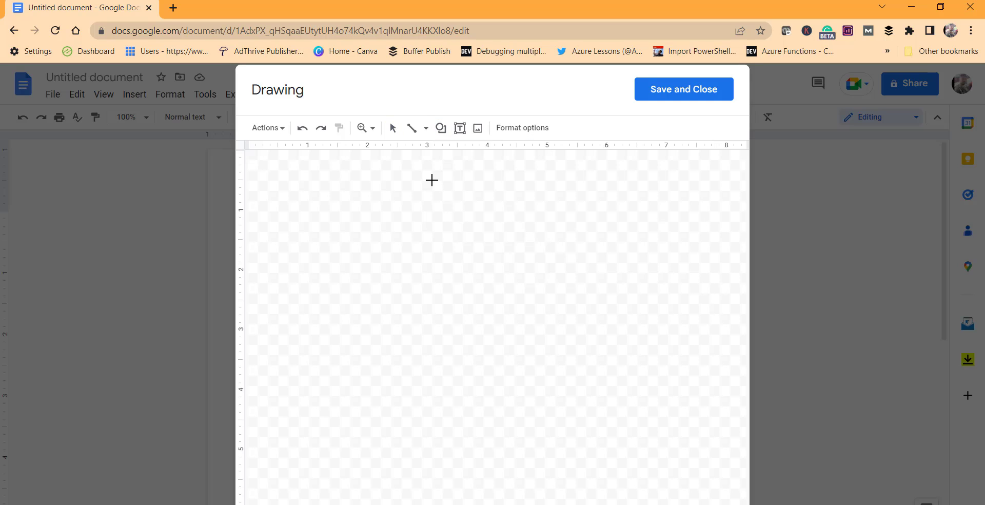
left_click_drag(423, 168, 517, 212)
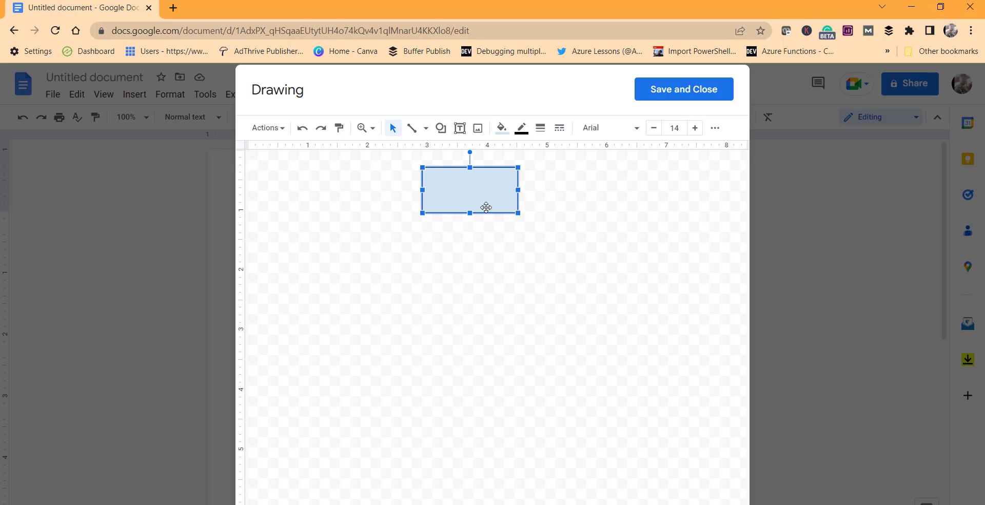
double_click(452, 192)
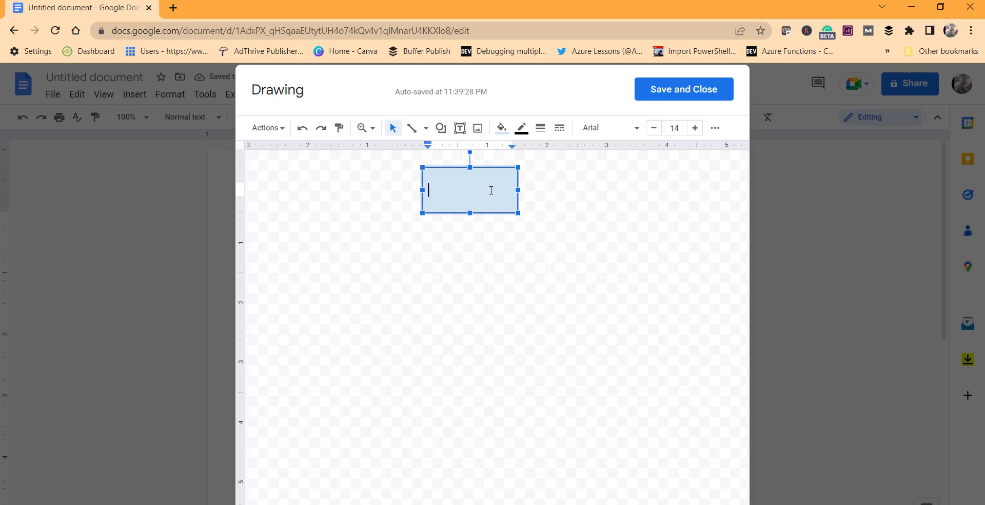
left_click(552, 191)
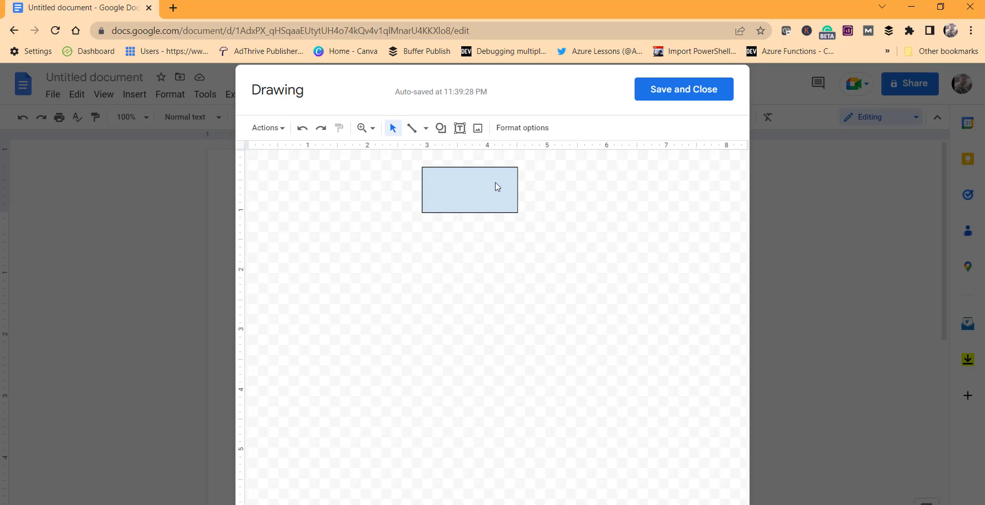
Step: Draw a rounded rectangle about 1.4 by 0.8 inches below the first rectangle and duplicate it twice
left_click(442, 131)
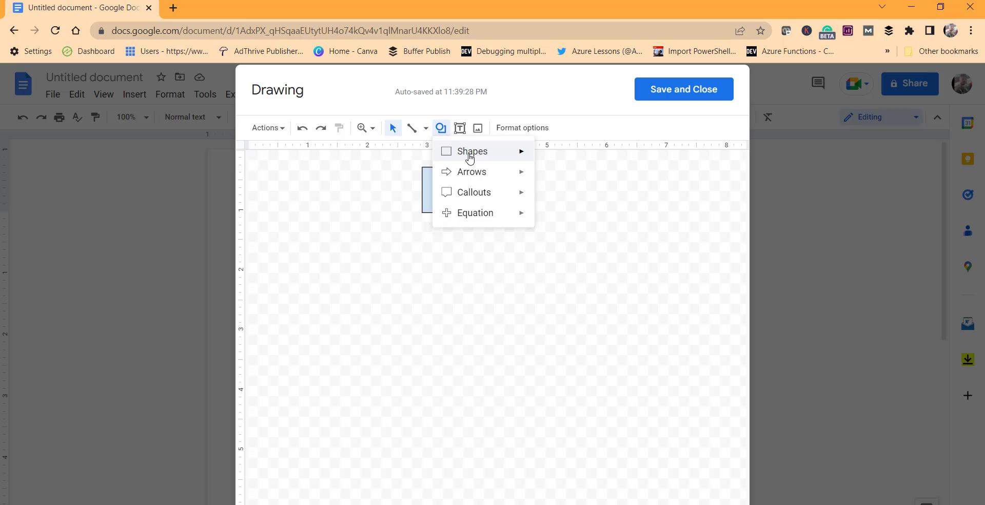
mouse_move(470, 157)
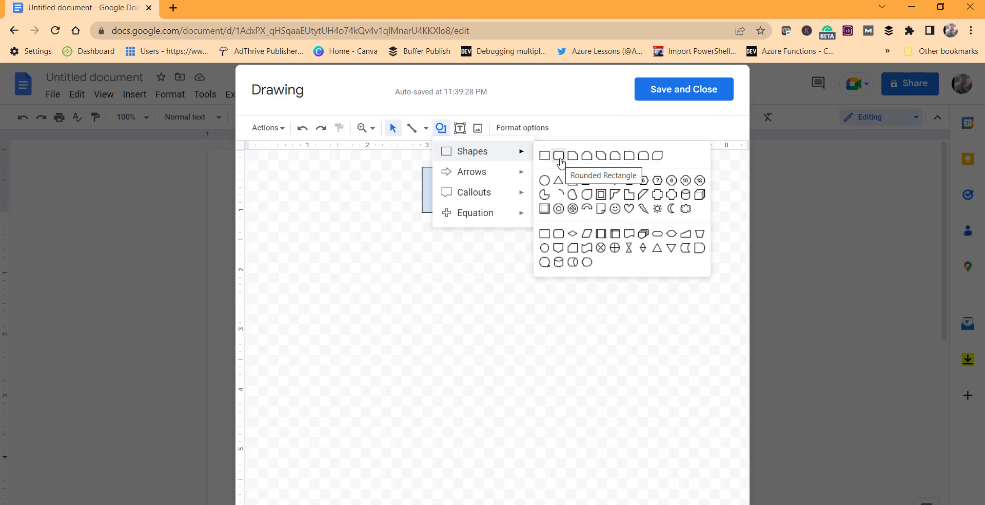
left_click(560, 163)
left_click_drag(485, 251, 570, 297)
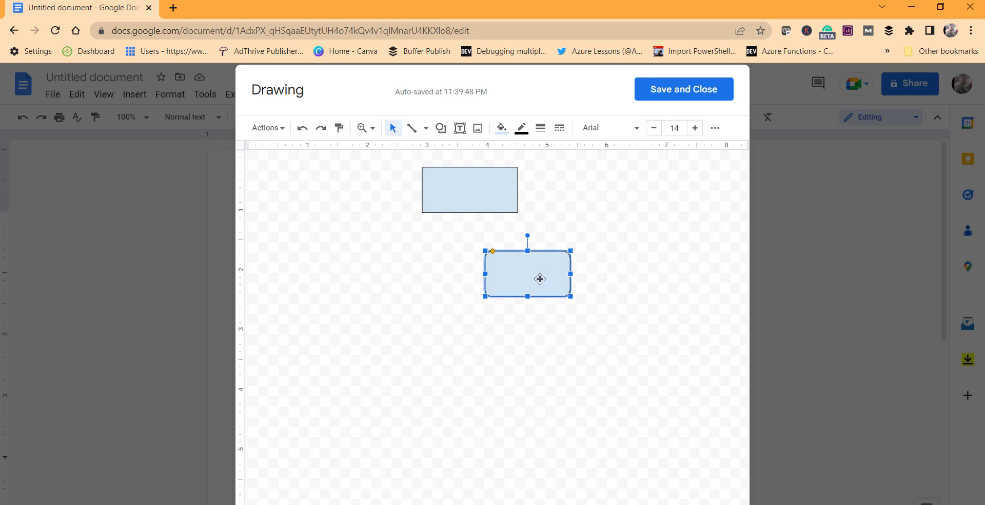
key("ctrl+d")
key("ctrl+d")
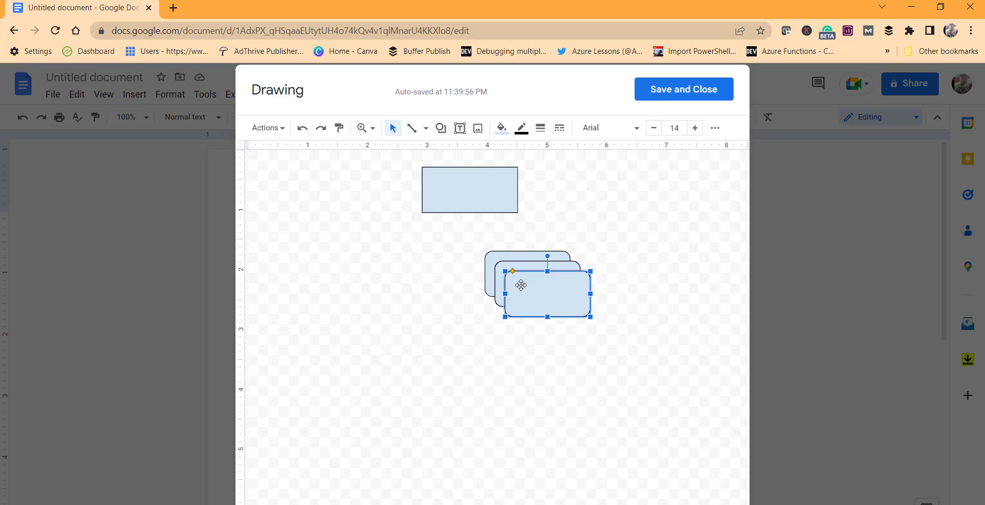
Step: Arrange the three rounded rectangles side by side in a row below the top rectangle, the middle one centred under it
left_click_drag(519, 285, 333, 263)
left_click(498, 287)
left_click_drag(477, 287, 418, 276)
left_click_drag(557, 276, 597, 282)
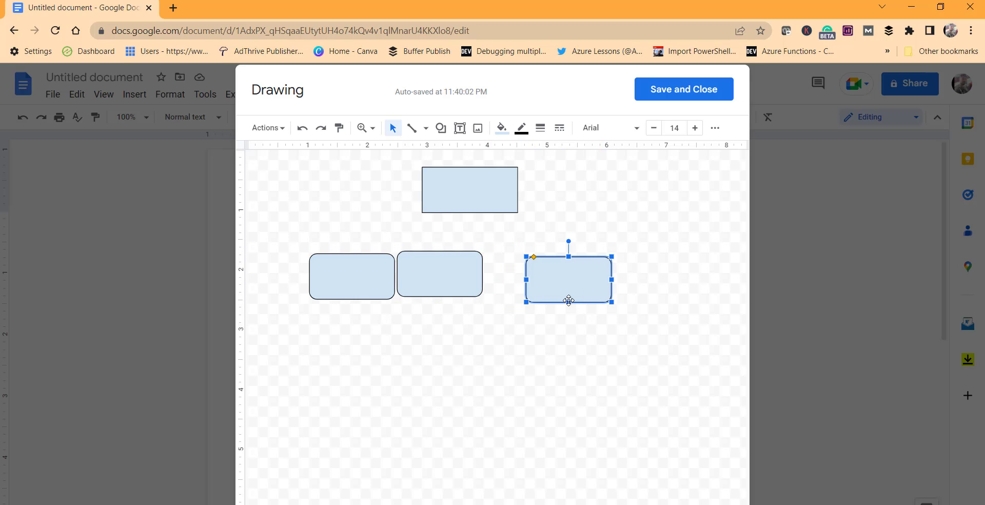
left_click_drag(460, 277, 490, 288)
left_click_drag(377, 285, 371, 290)
left_click_drag(558, 287, 562, 291)
left_click(670, 289)
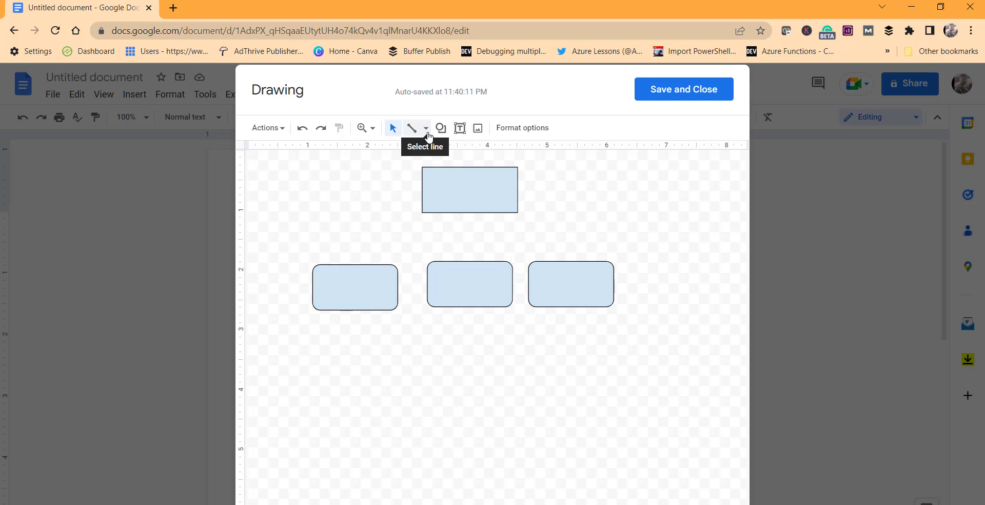
Step: Draw a short vertical line, about 0.25 inches long, down from the bottom centre of the top rectangle
left_click(426, 129)
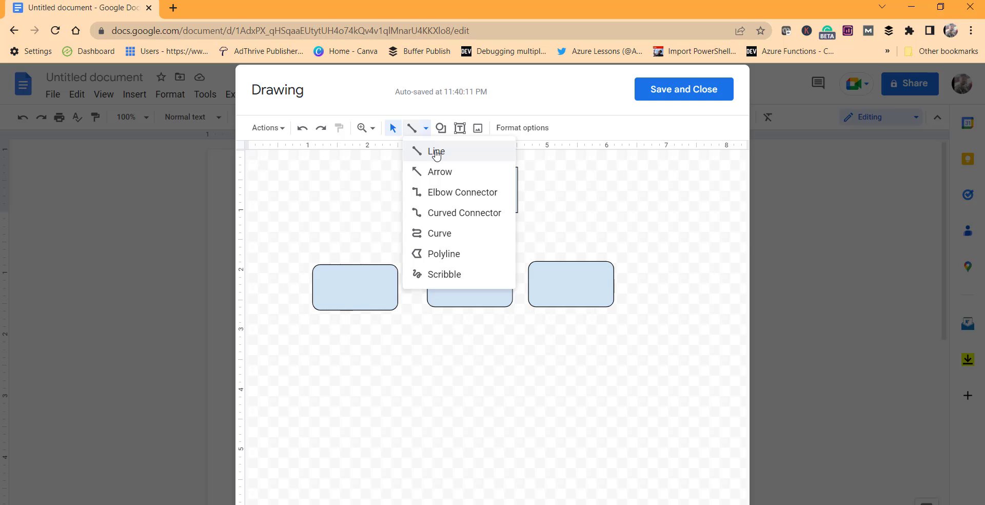
left_click(436, 153)
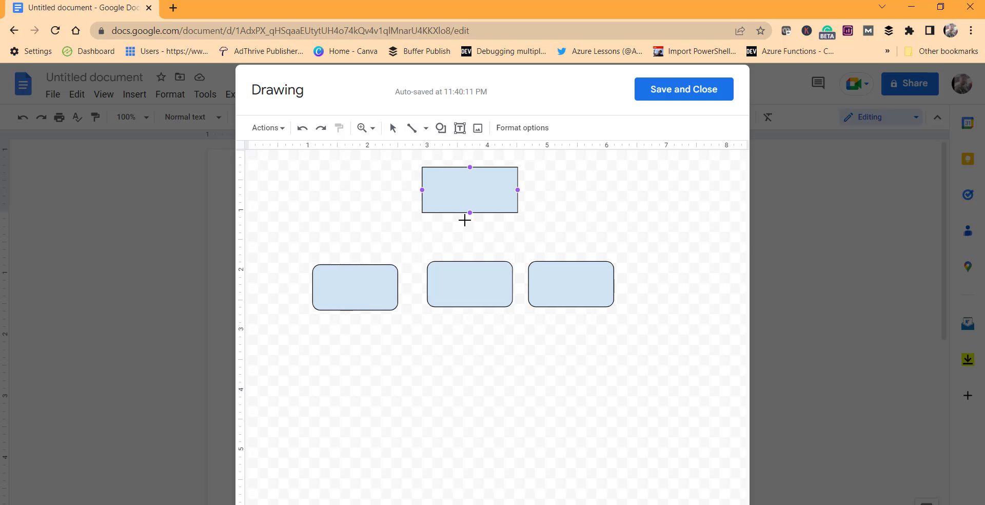
left_click_drag(467, 219, 470, 229)
left_click_drag(470, 228, 470, 229)
left_click(499, 226)
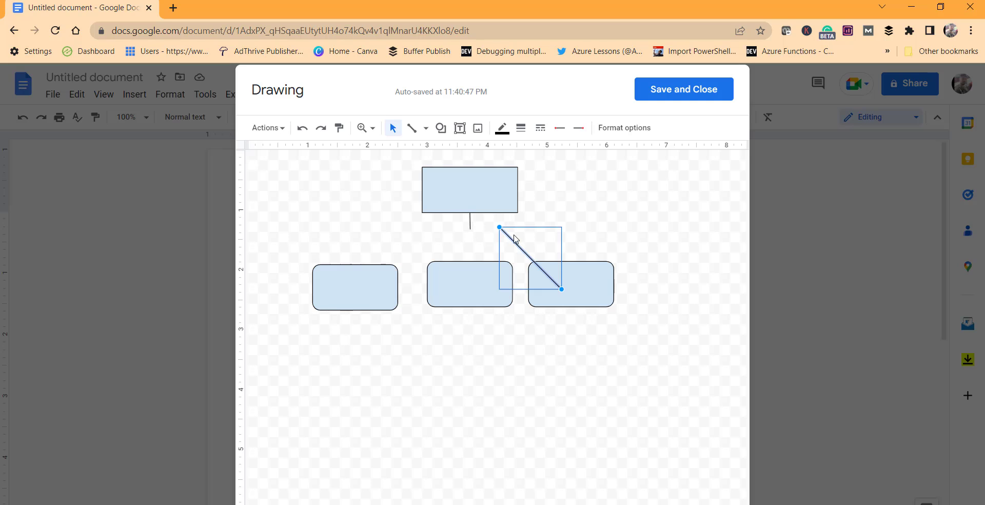
left_click(515, 238)
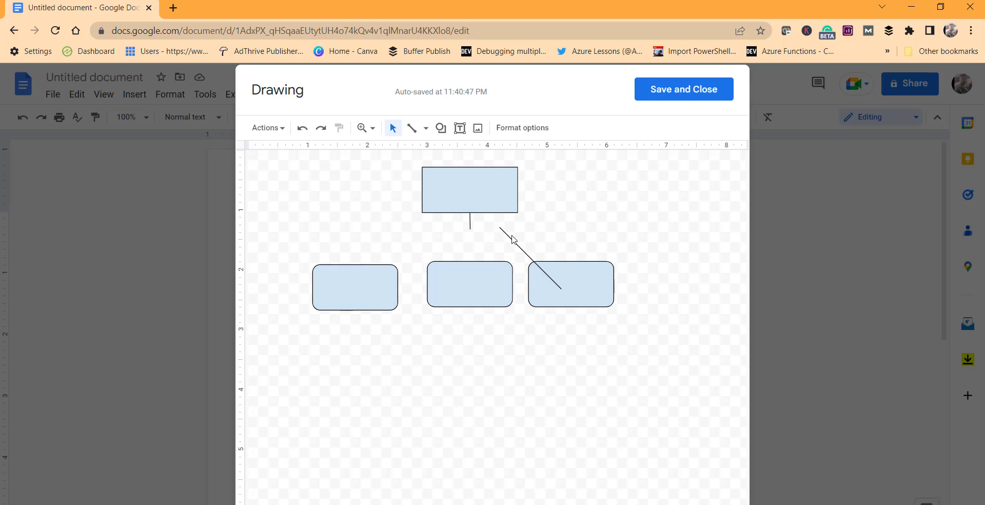
left_click(507, 232)
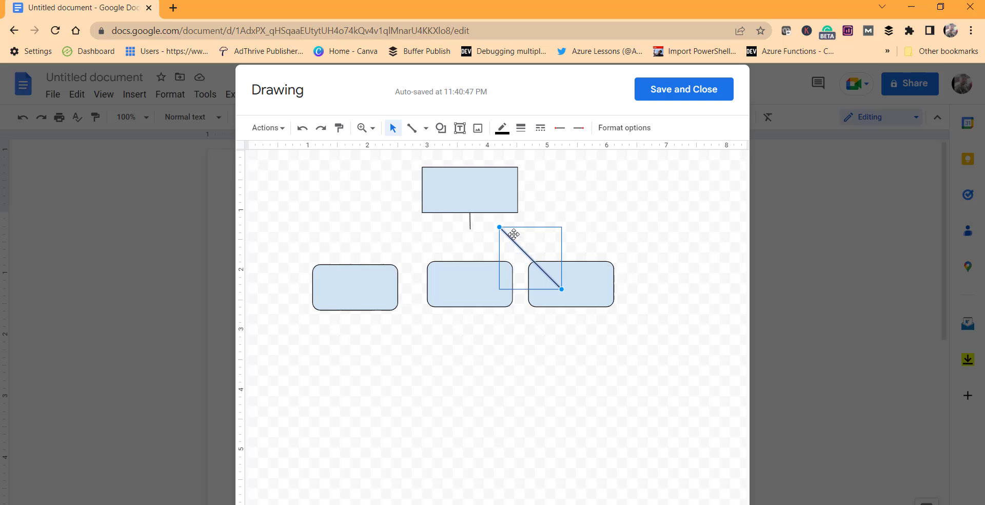
key("Delete")
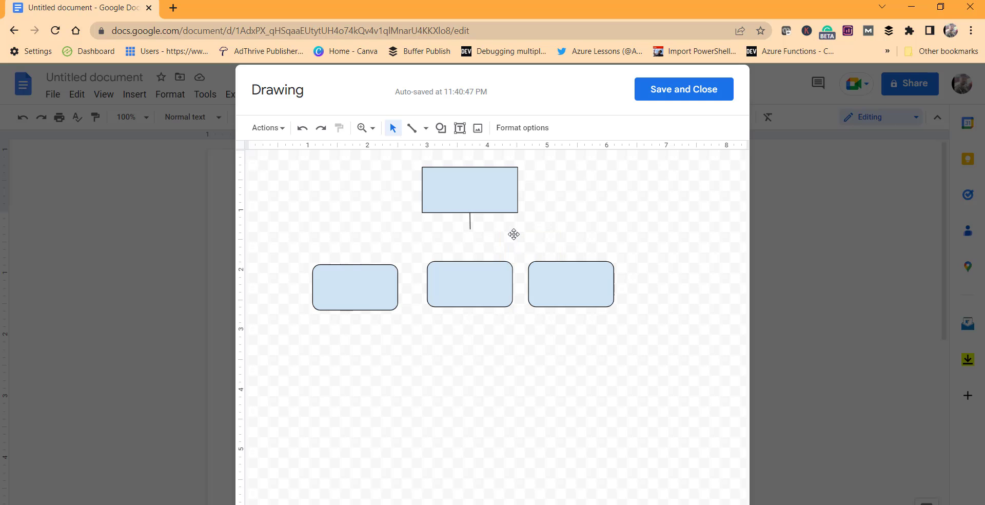
left_click(472, 226)
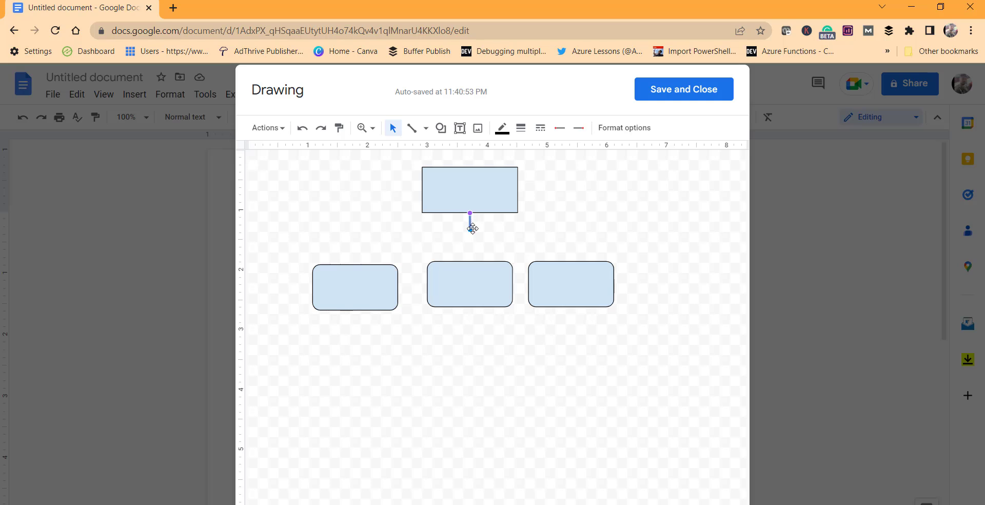
left_click(477, 241)
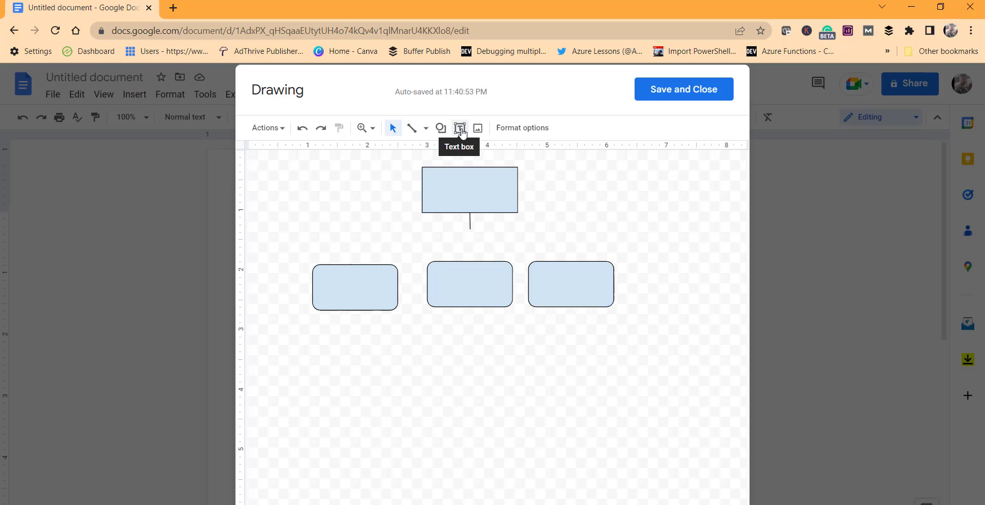
Step: Add a text box reading "Python" at the lower end of the short vertical line
left_click(461, 128)
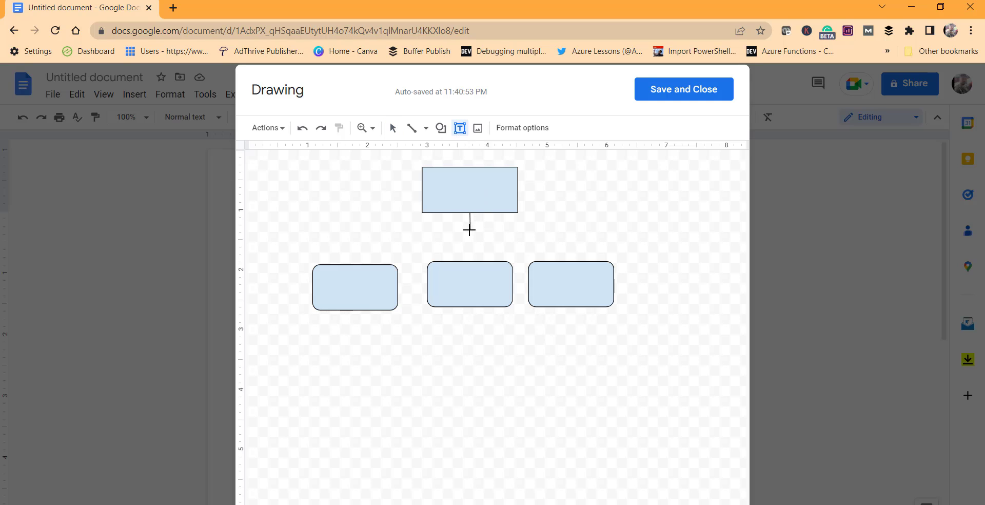
left_click(469, 229)
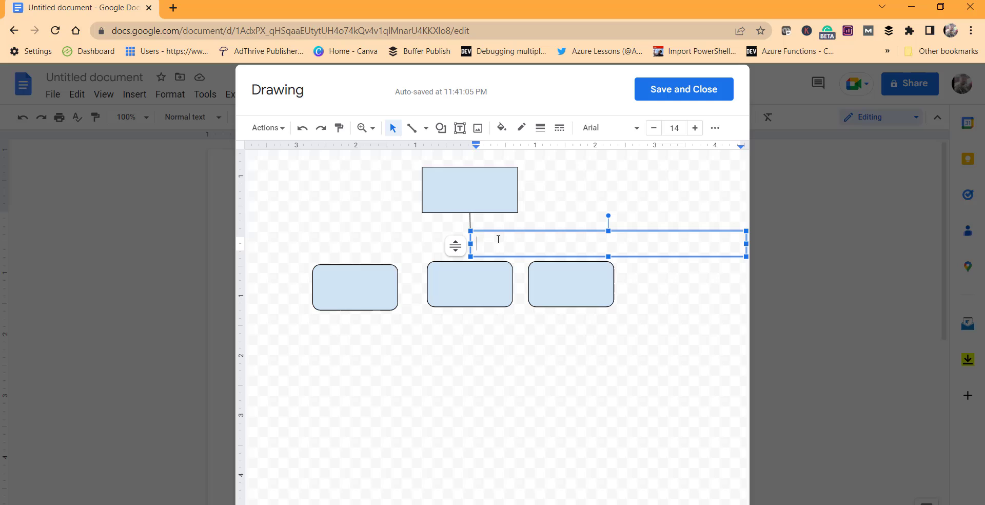
type("ython")
Step: Move the Python text box so its text sits centred directly beneath the short vertical line
left_click_drag(455, 246, 448, 230)
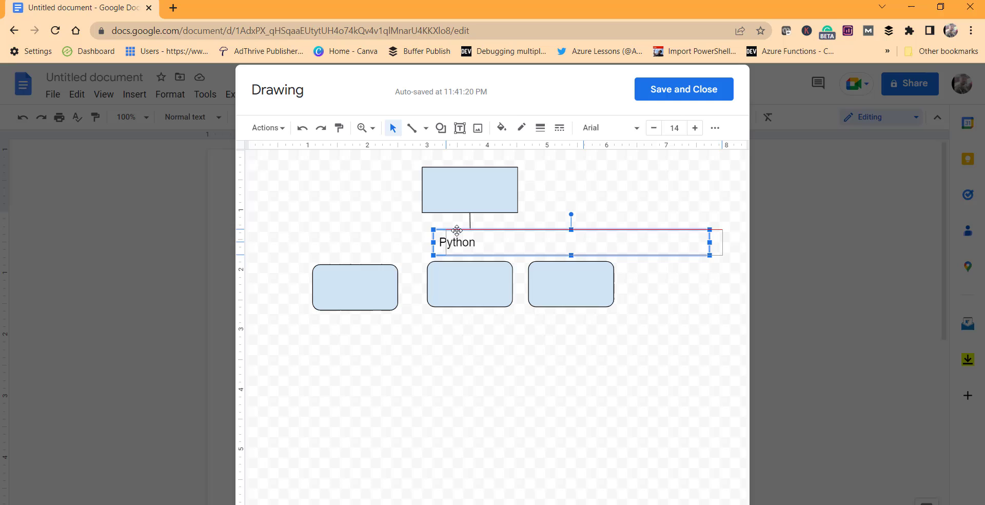
left_click_drag(457, 230, 457, 230)
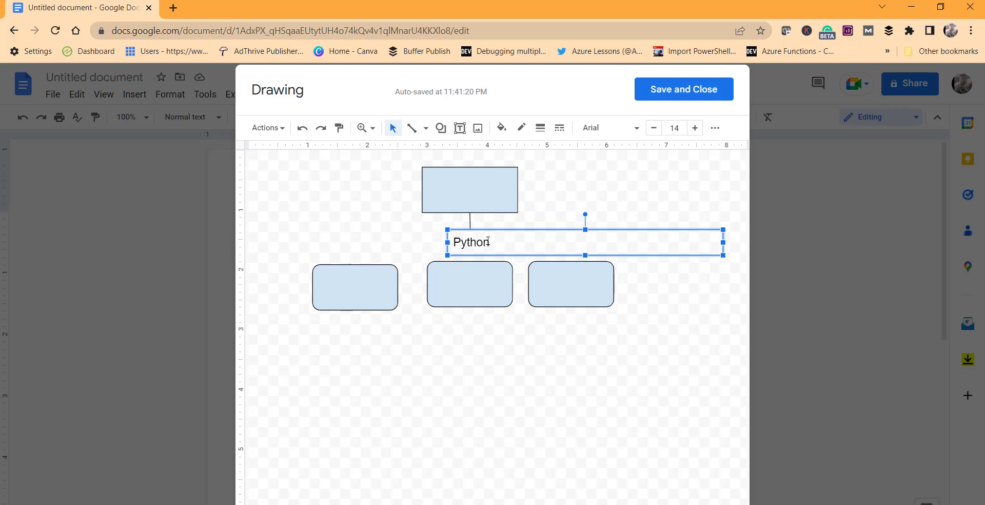
left_click(657, 216)
left_click(472, 242)
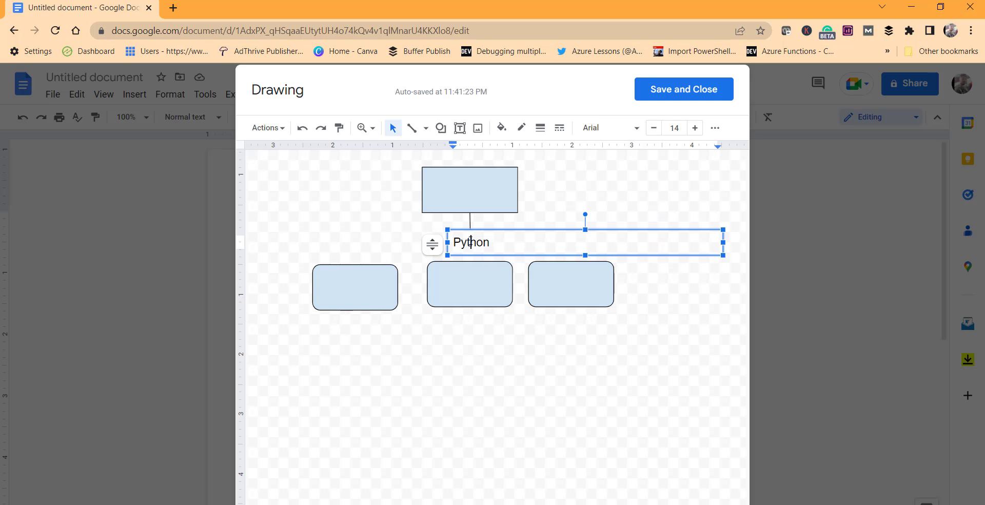
left_click_drag(472, 230, 472, 221)
left_click(618, 189)
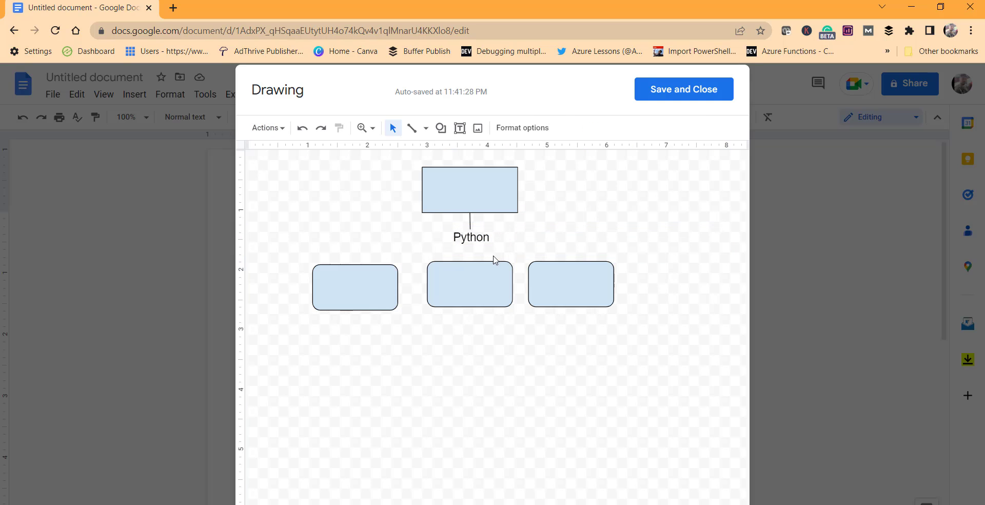
Step: Draw an arrow from below the Python label to the top centre of the middle rounded rectangle, extending its start up to the text
left_click(426, 128)
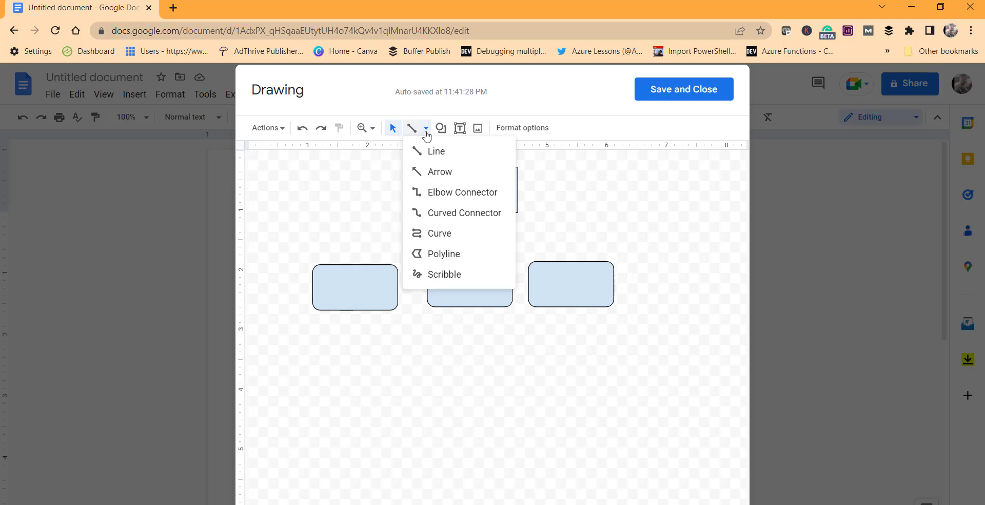
left_click(438, 171)
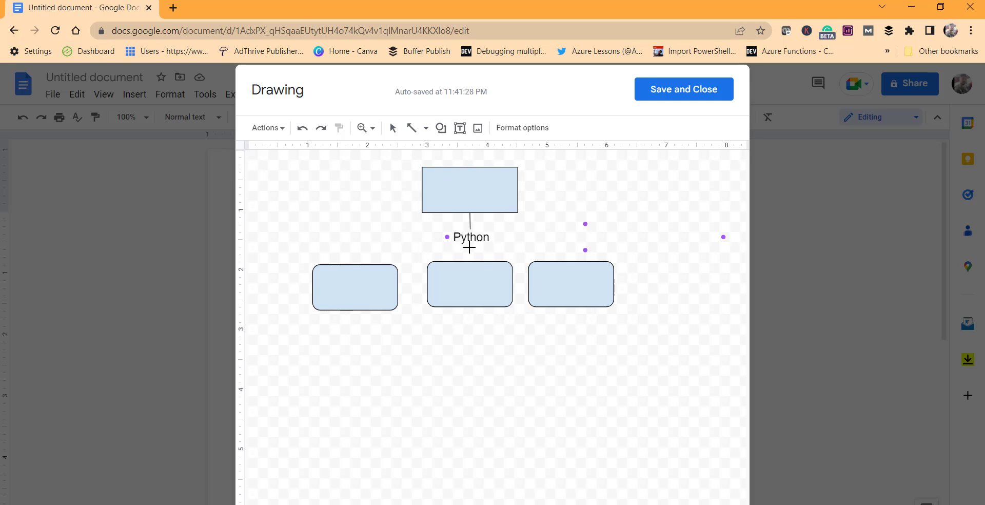
left_click_drag(469, 246, 471, 262)
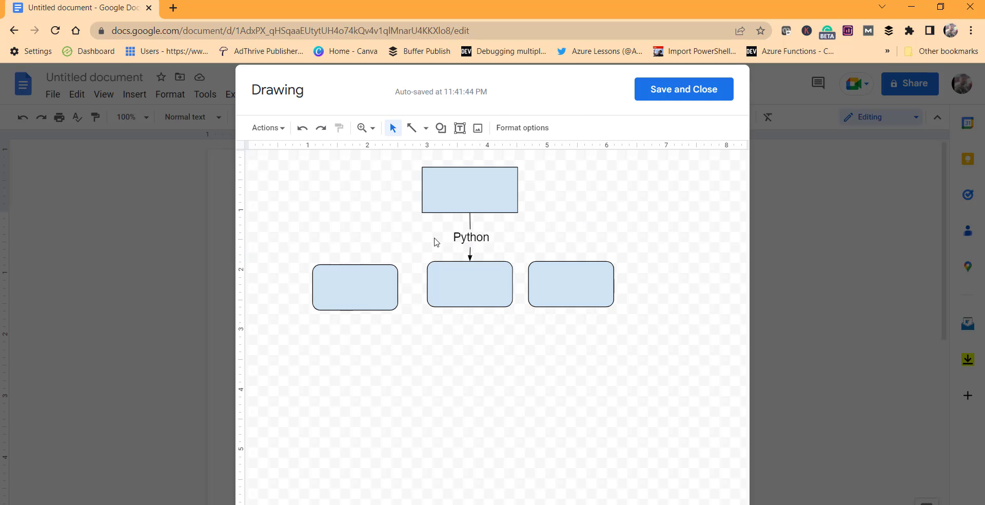
left_click(470, 250)
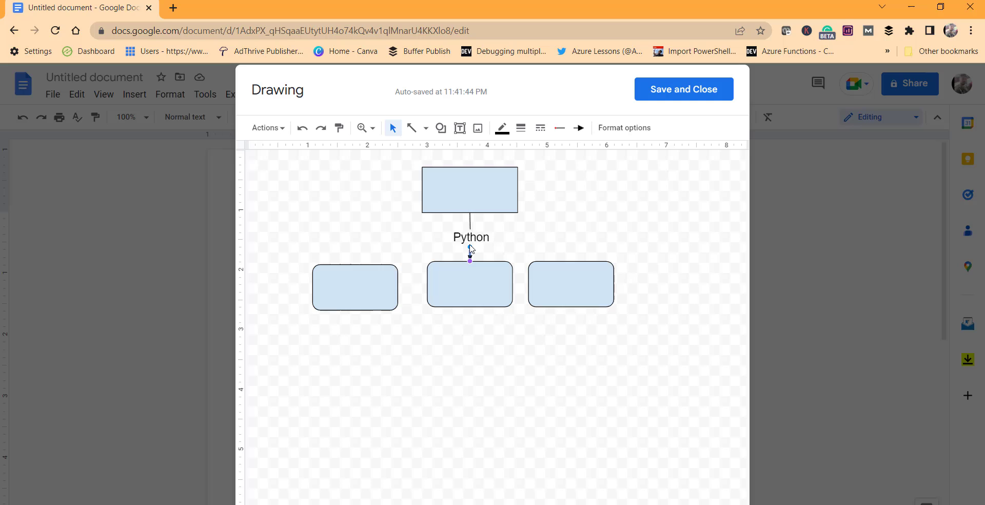
left_click_drag(471, 250, 470, 240)
left_click(519, 227)
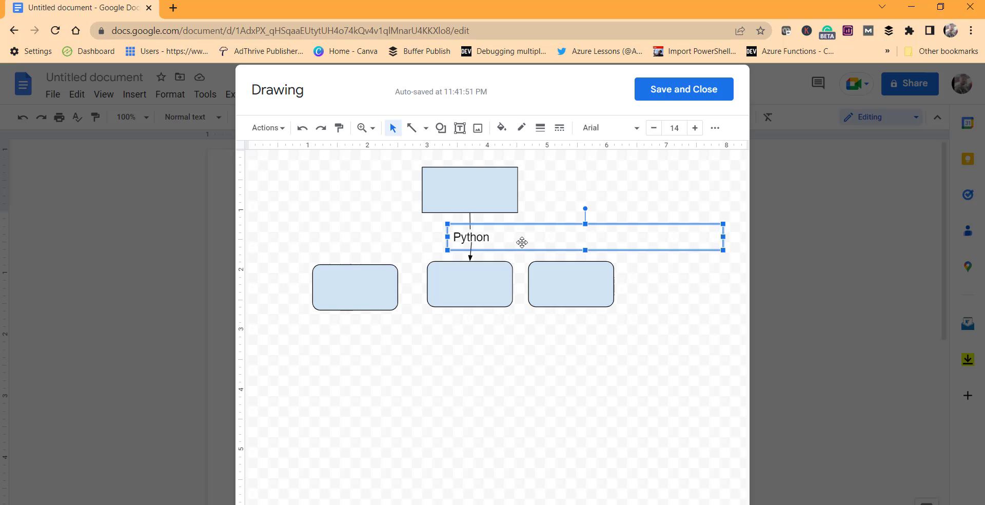
left_click(702, 310)
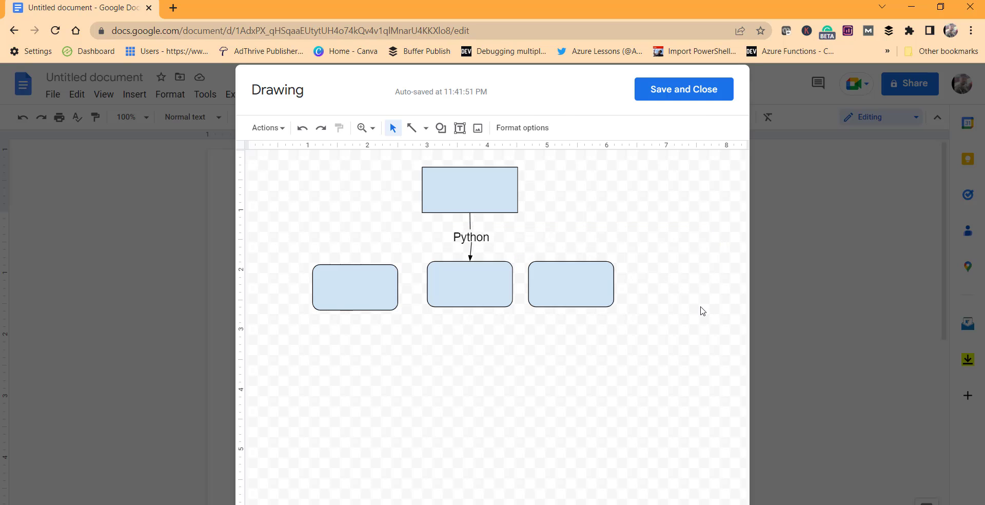
Step: Duplicate the short line, the Python text box and the arrow together twice
left_click(473, 225)
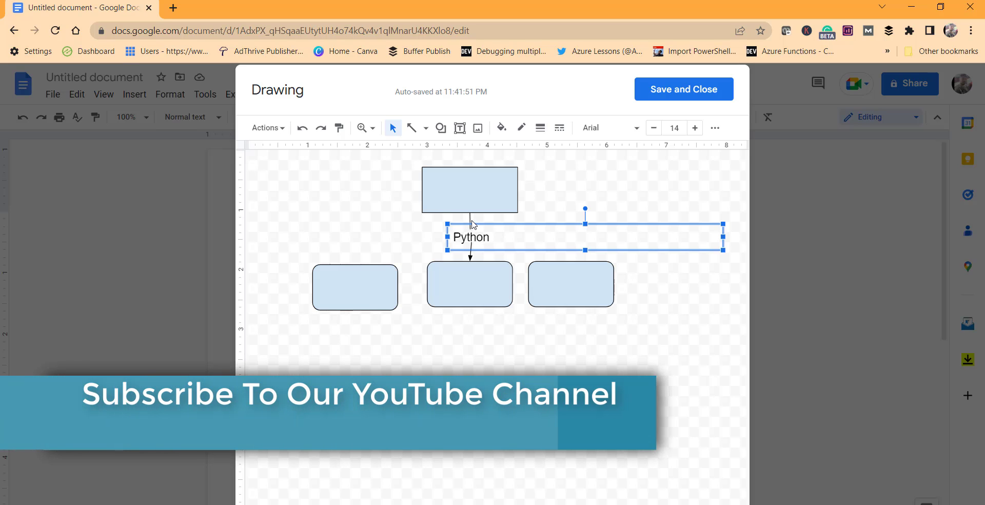
left_click(470, 224)
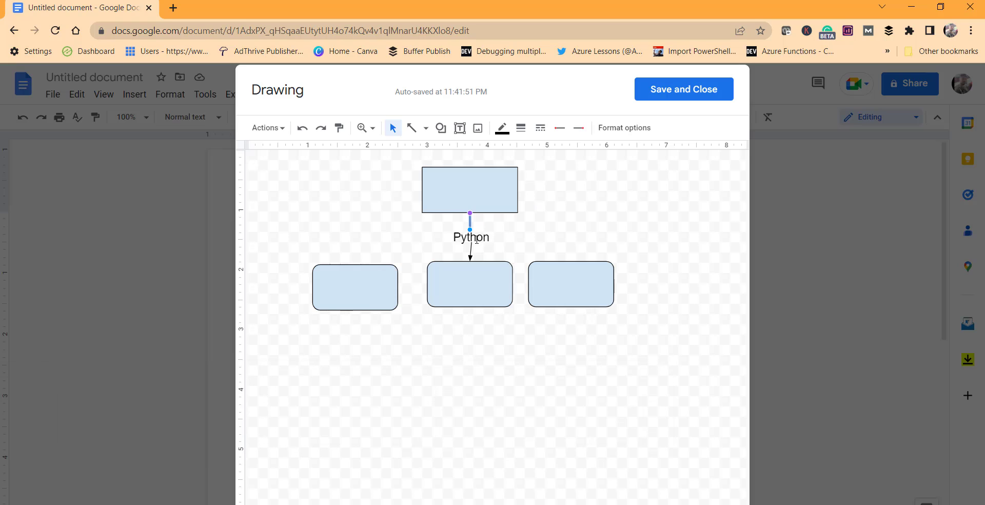
left_click(476, 240)
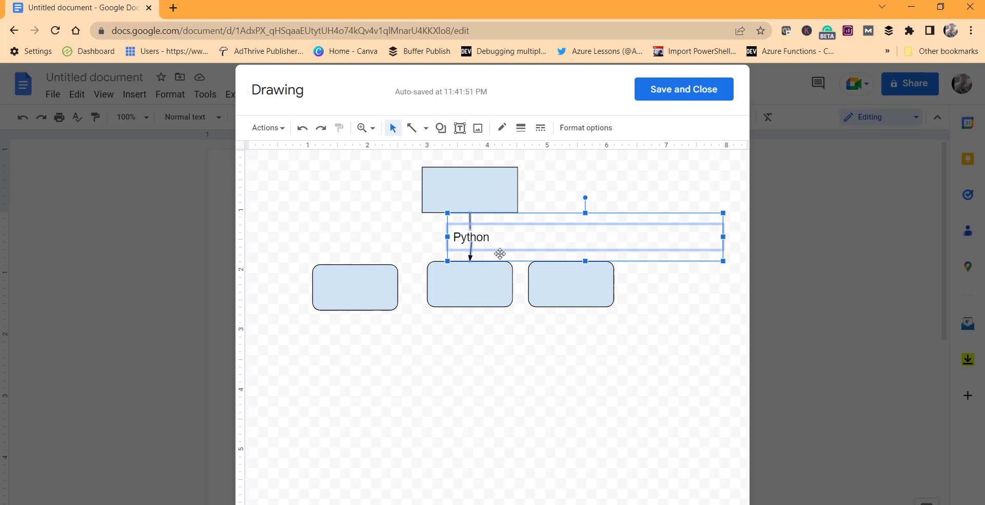
left_click(739, 279)
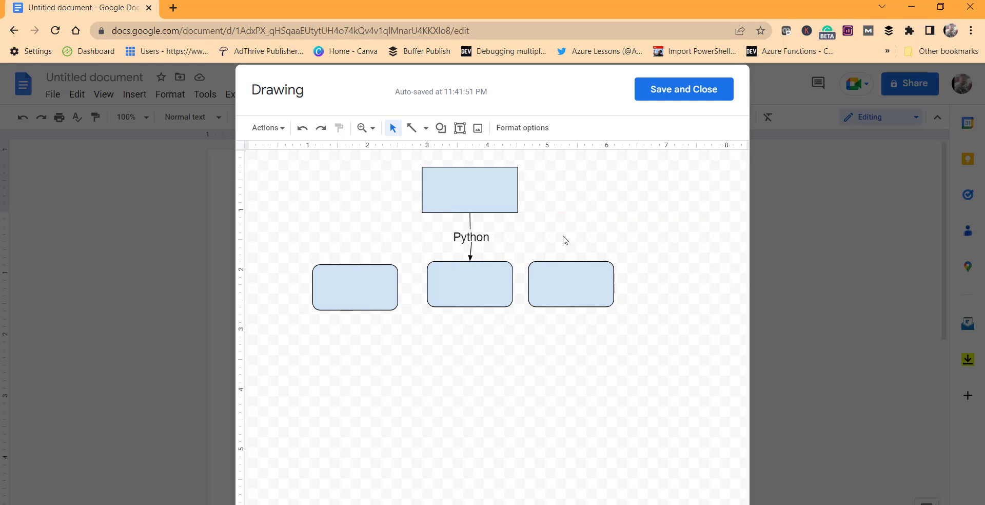
left_click(565, 233)
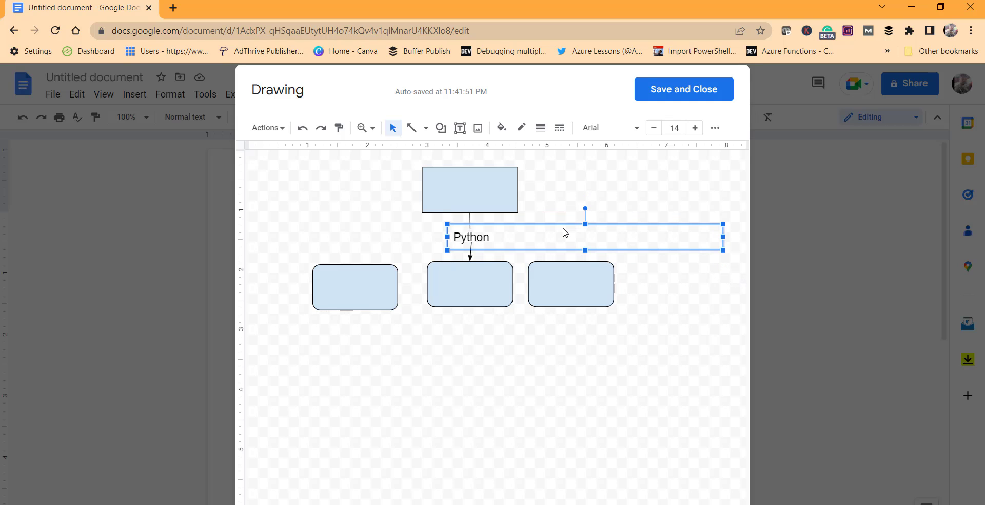
key("ctrl+d")
key("ctrl+d")
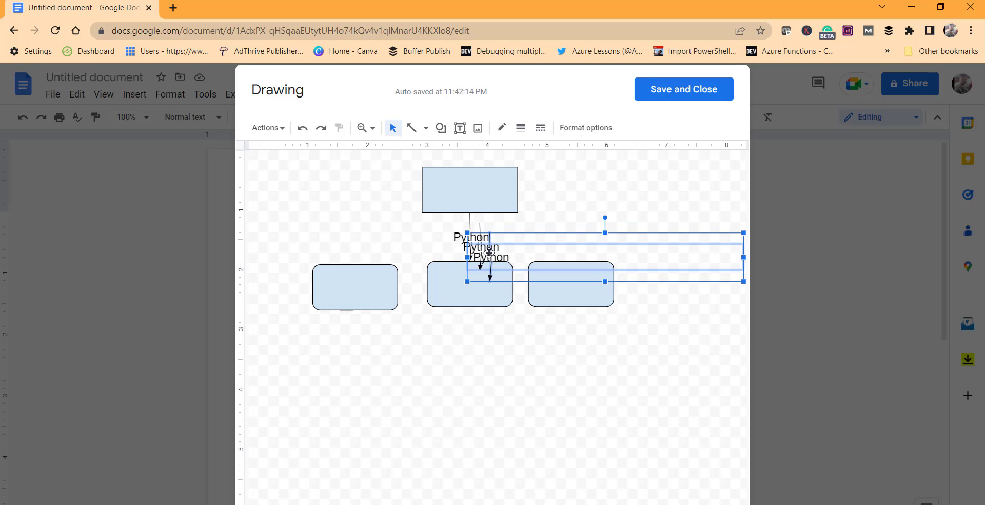
Step: Move one copied line, label and arrow set above the right rounded rectangle and the other beside the left one's upper right corner
left_click_drag(509, 251, 557, 239)
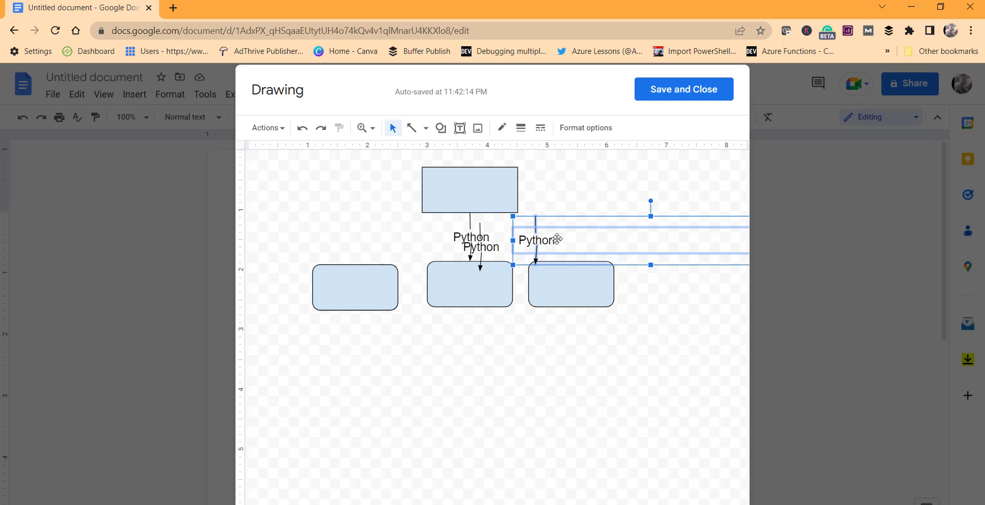
left_click(484, 247)
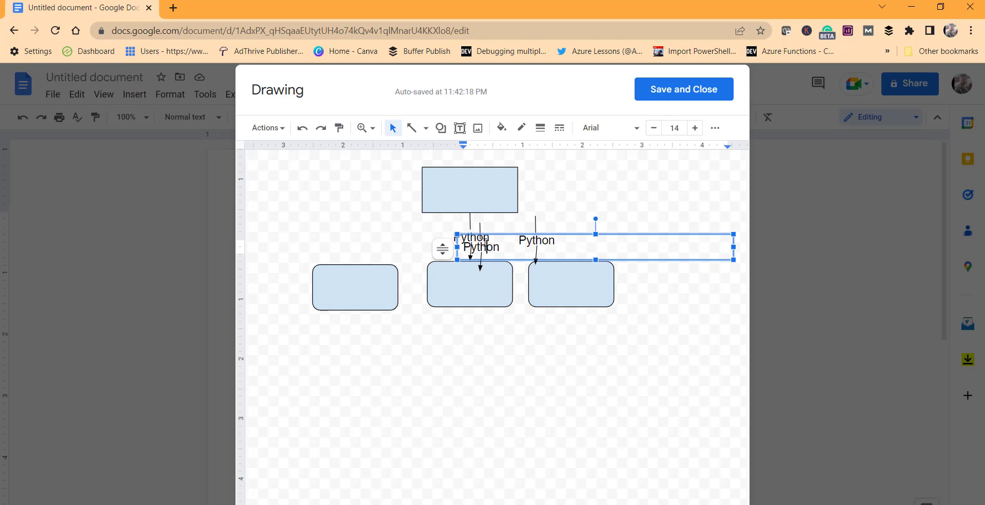
left_click_drag(443, 249, 402, 238)
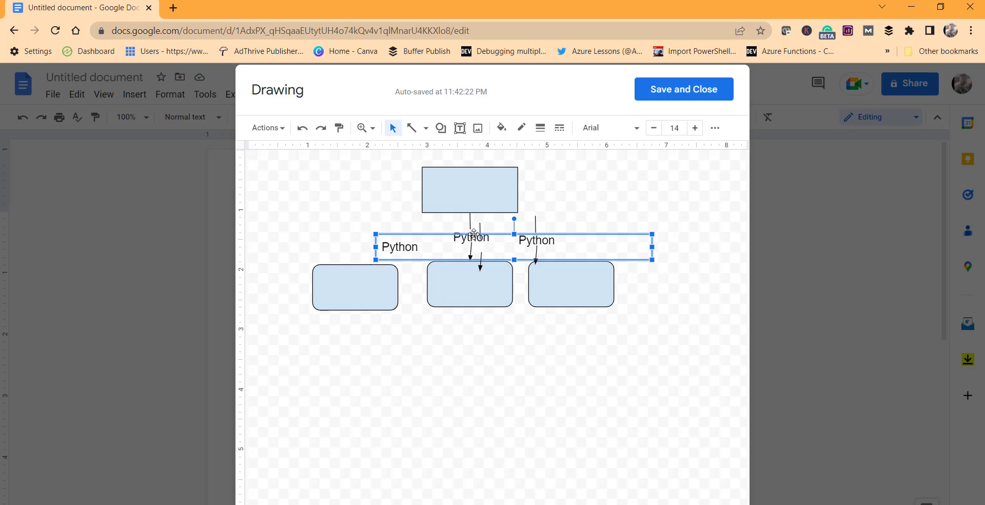
left_click_drag(480, 227, 418, 231)
left_click_drag(481, 259, 404, 260)
left_click(667, 237)
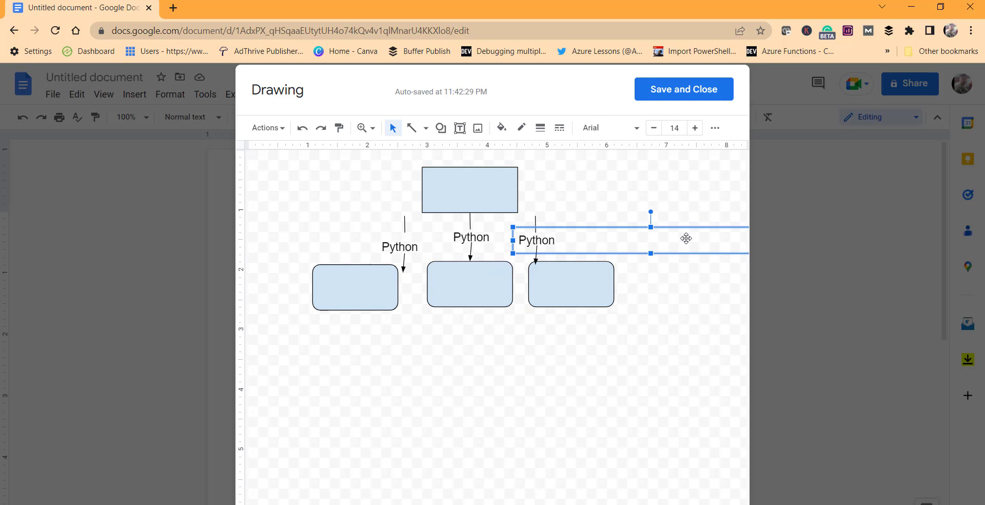
left_click(739, 213)
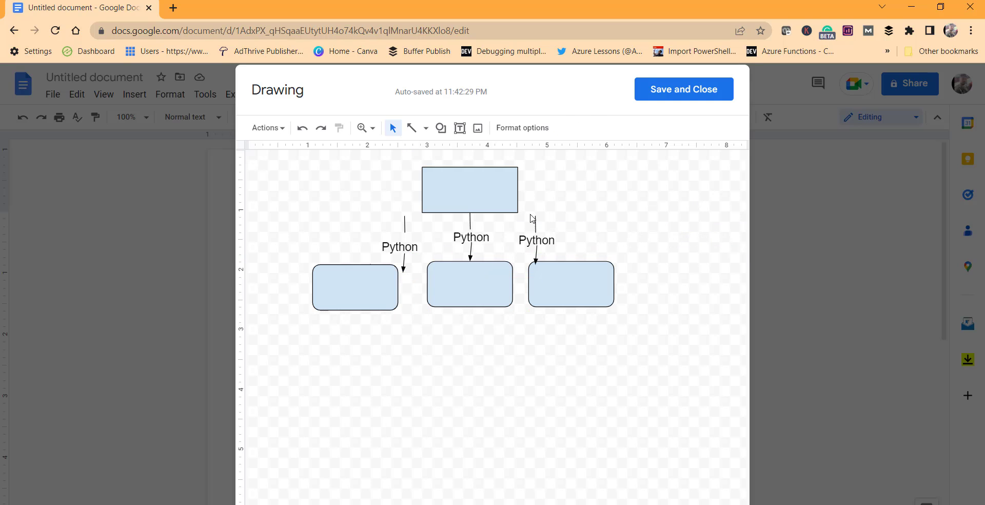
left_click(470, 221)
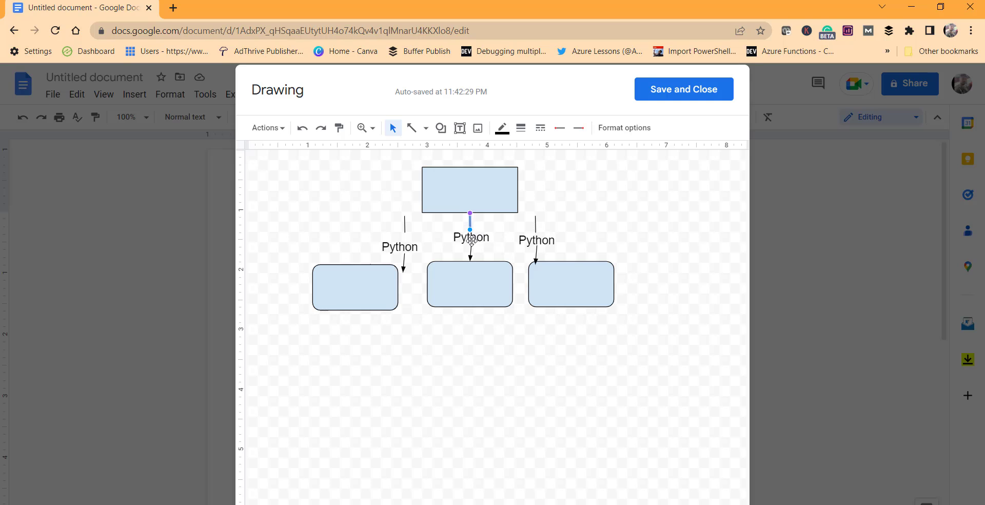
left_click(471, 253)
left_click(649, 195)
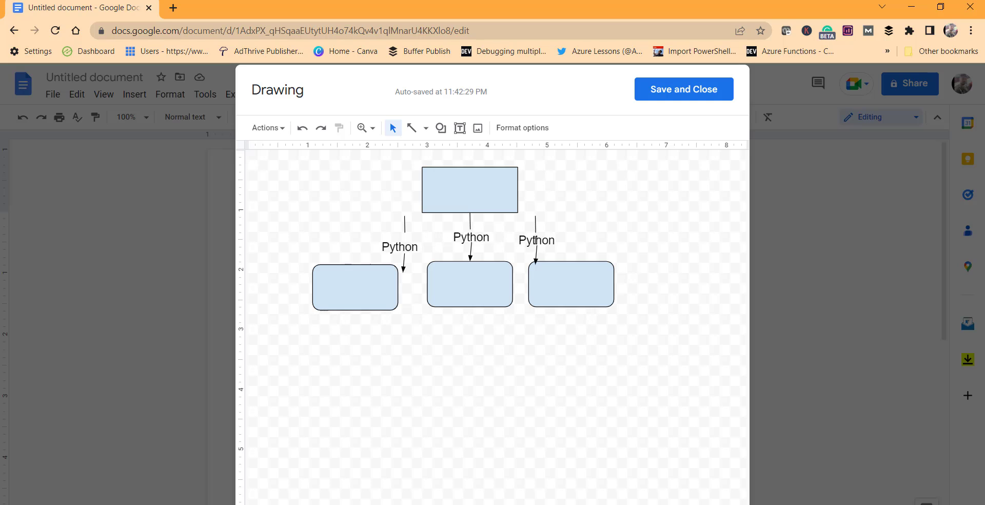
Step: Change the text of the label above the right rounded rectangle to "Azure"
left_click(535, 240)
left_click_drag(519, 240, 560, 240)
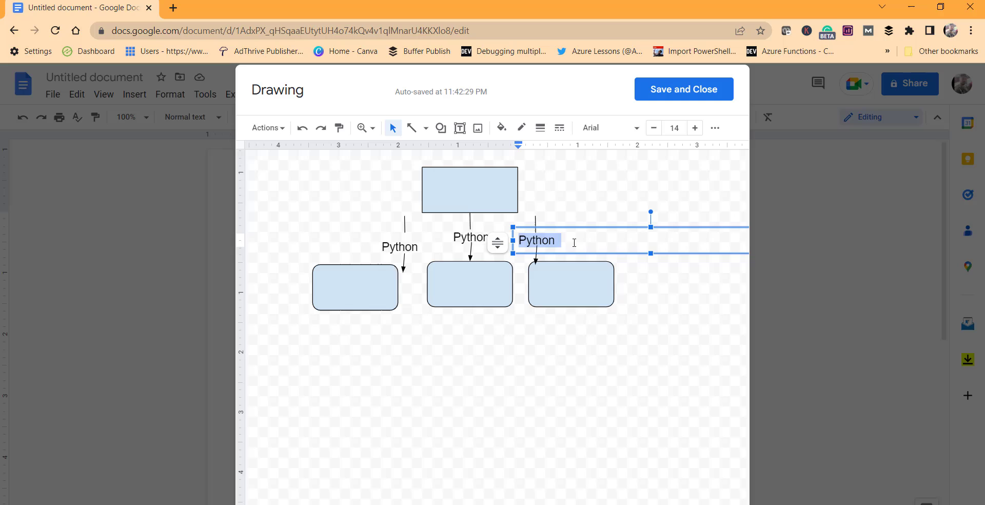
type("D")
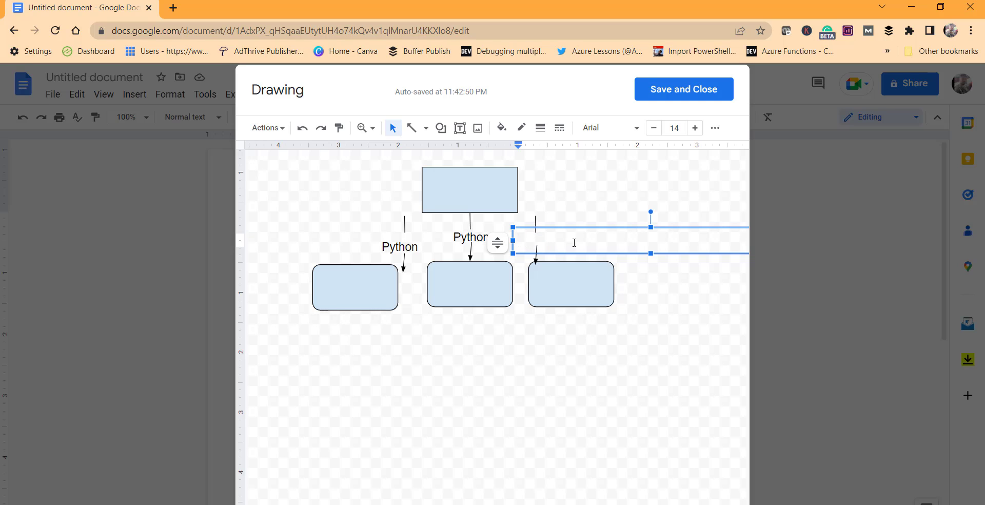
type("Azure")
left_click(608, 214)
Step: Change the text of the label above the left rounded rectangle to "Docs"
double_click(401, 248)
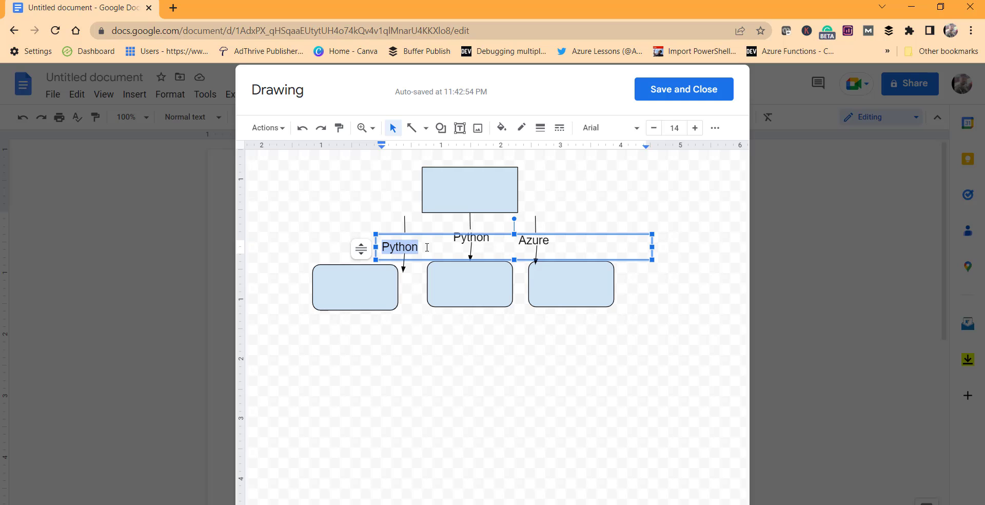
type("Do")
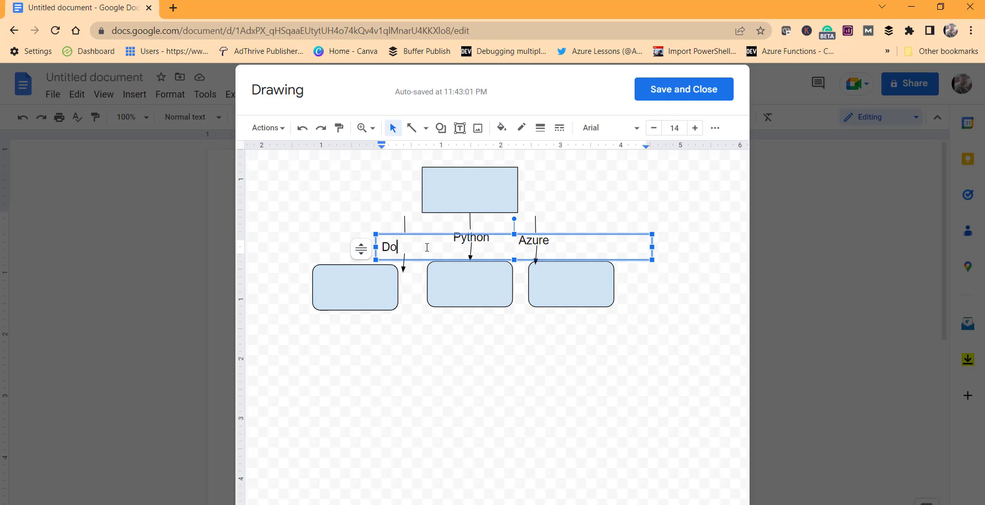
type("cs")
left_click(555, 224)
Step: Move the upper end of the line above Azure to the top rectangle's lower right corner
left_click(536, 224)
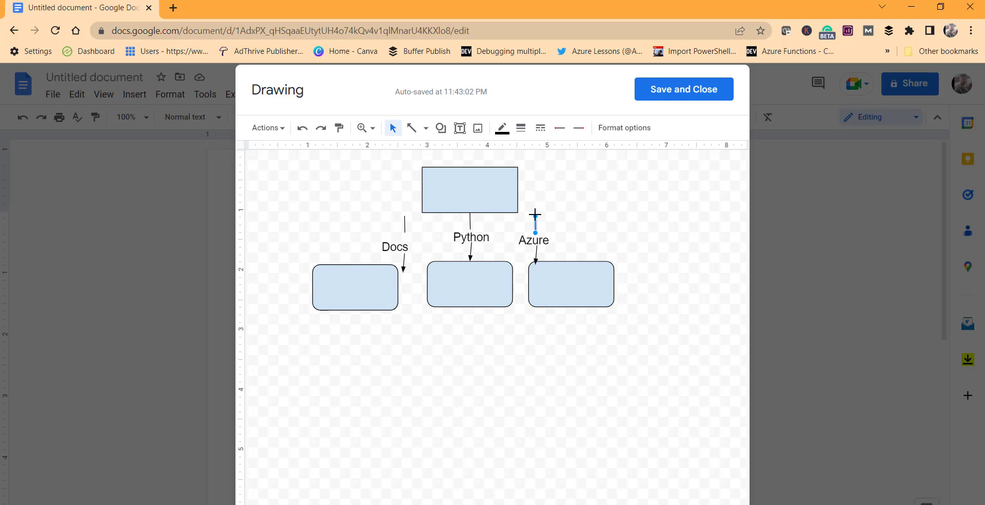
left_click_drag(535, 214, 519, 213)
left_click(572, 233)
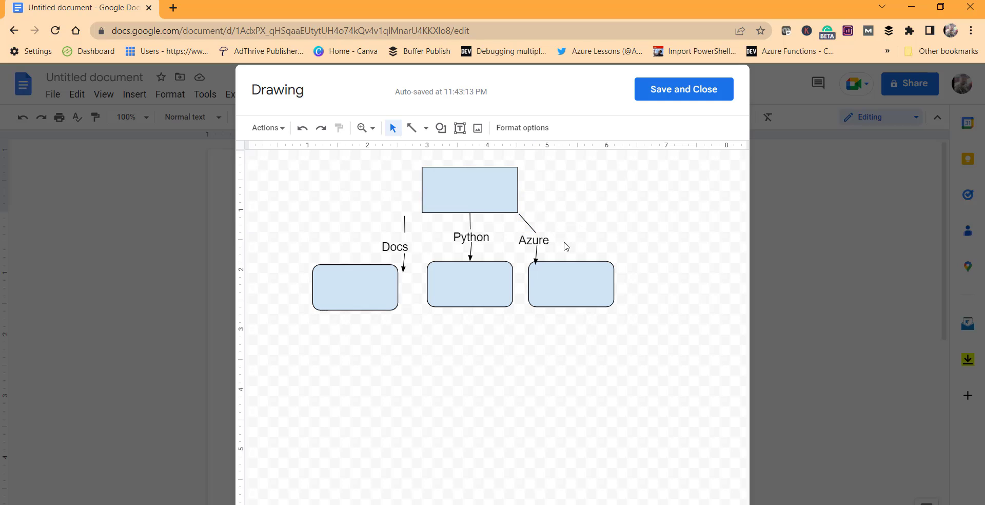
Step: Angle the arrow below Azure so its head meets the top edge of the right rounded rectangle
left_click(538, 255)
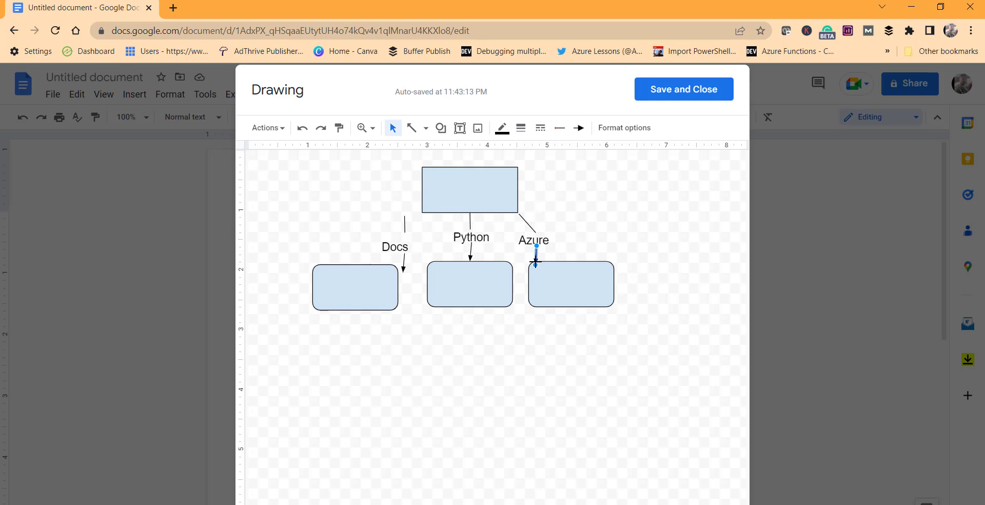
left_click_drag(535, 262, 541, 245)
left_click(604, 231)
left_click(712, 322)
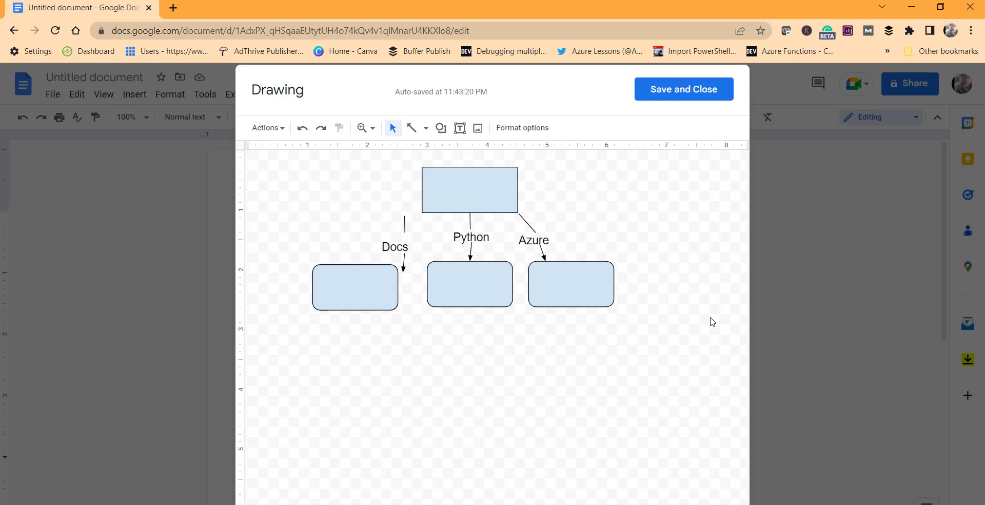
Step: Connect the Docs line to the top rectangle's lower left corner and place its arrow pointing into the left rounded rectangle
left_click(406, 229)
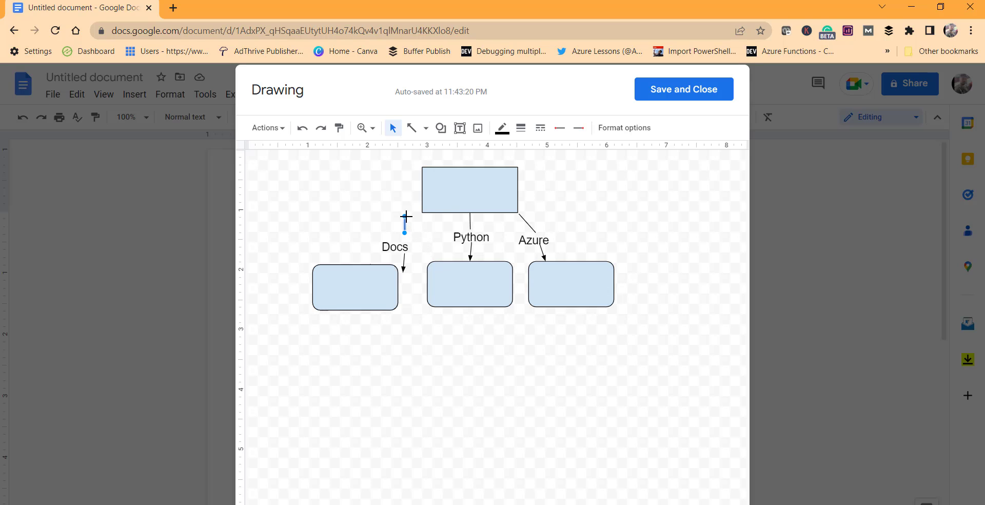
left_click_drag(406, 216, 391, 262)
left_click(575, 354)
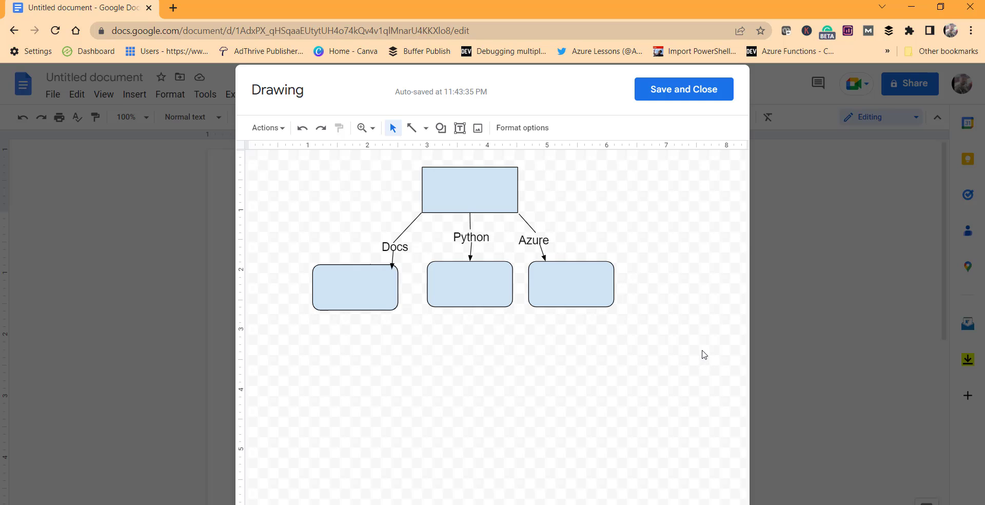
Step: Fine-tune the Azure line so it starts exactly at the top rectangle's corner and its lower end reaches the Azure text
left_click(519, 213)
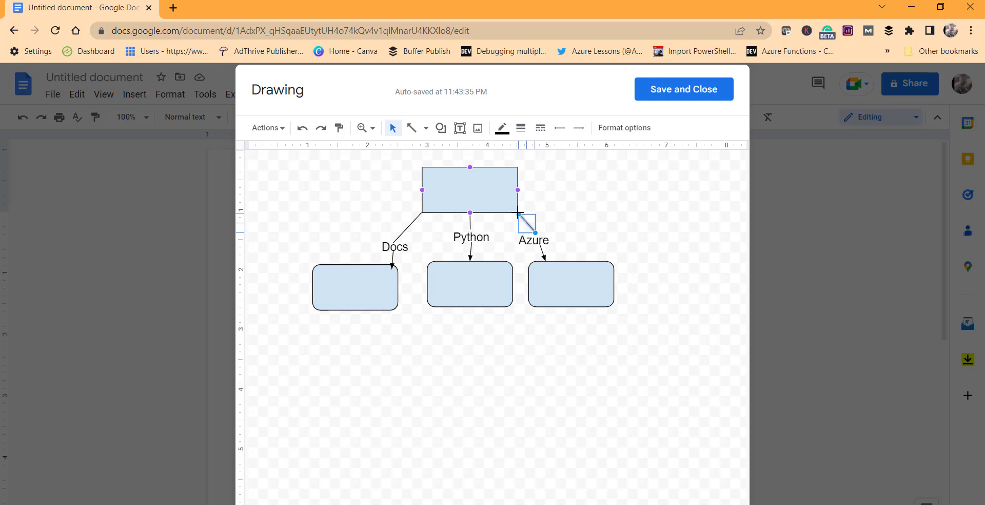
left_click(635, 230)
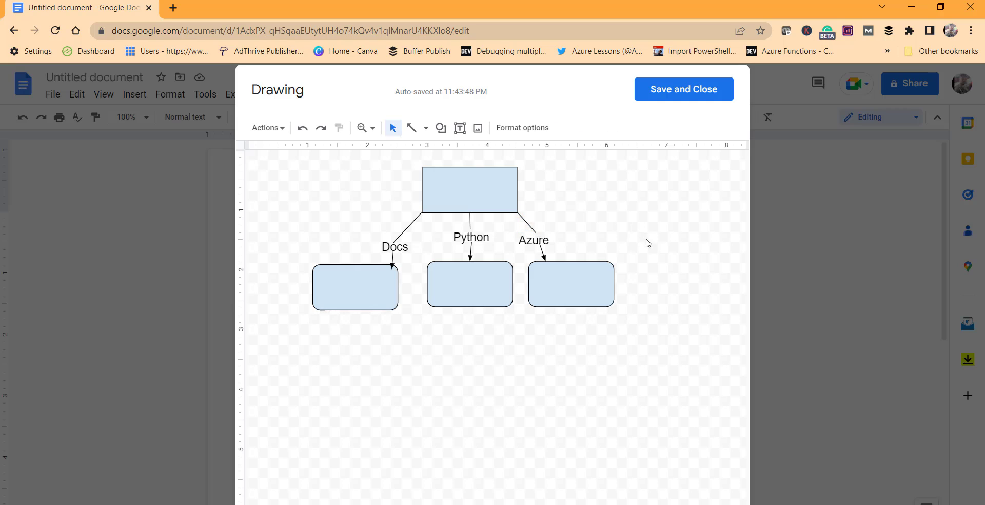
left_click(534, 233)
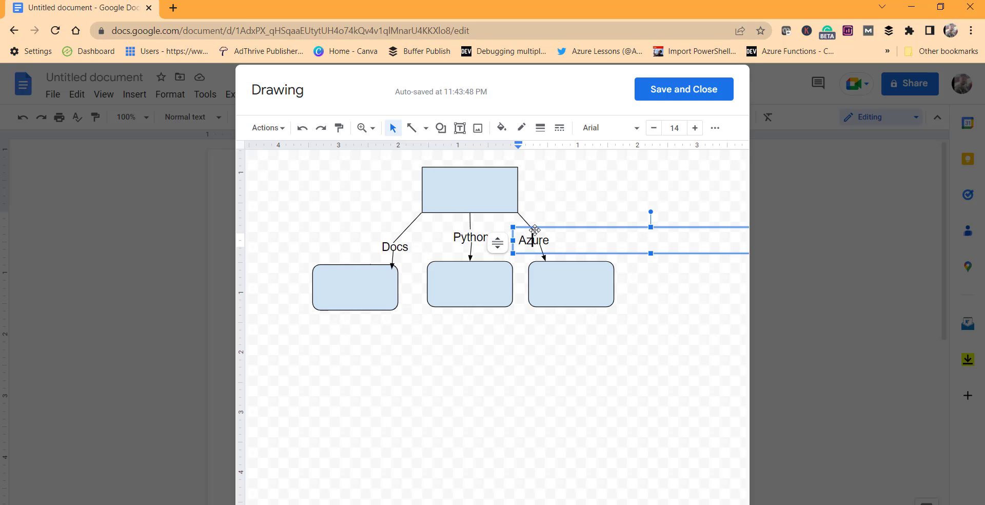
scroll(536, 233, "right", 1)
left_click(708, 209)
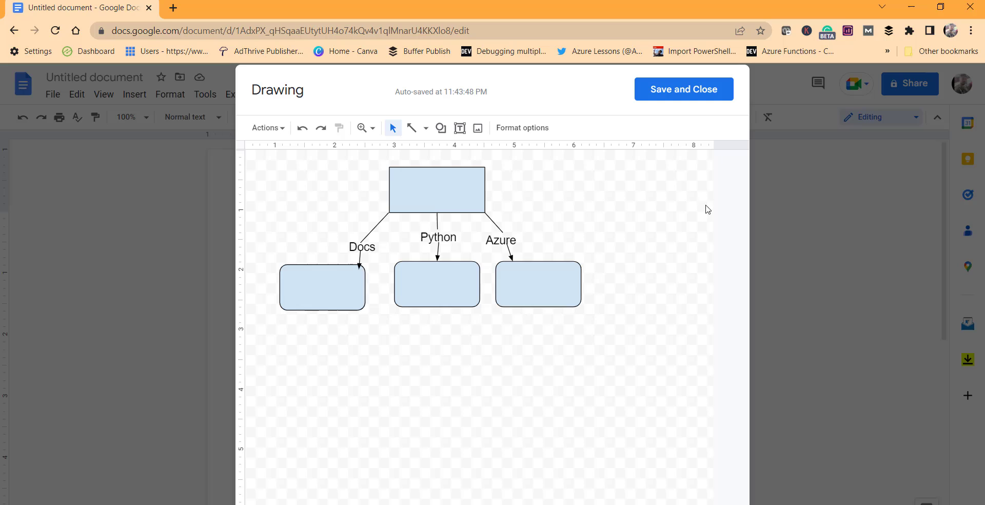
left_click(499, 227)
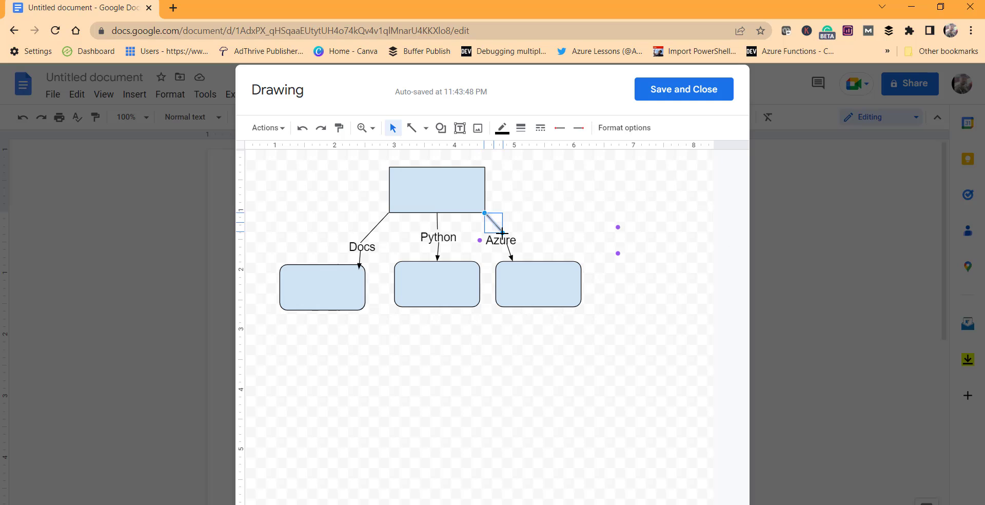
left_click(562, 220)
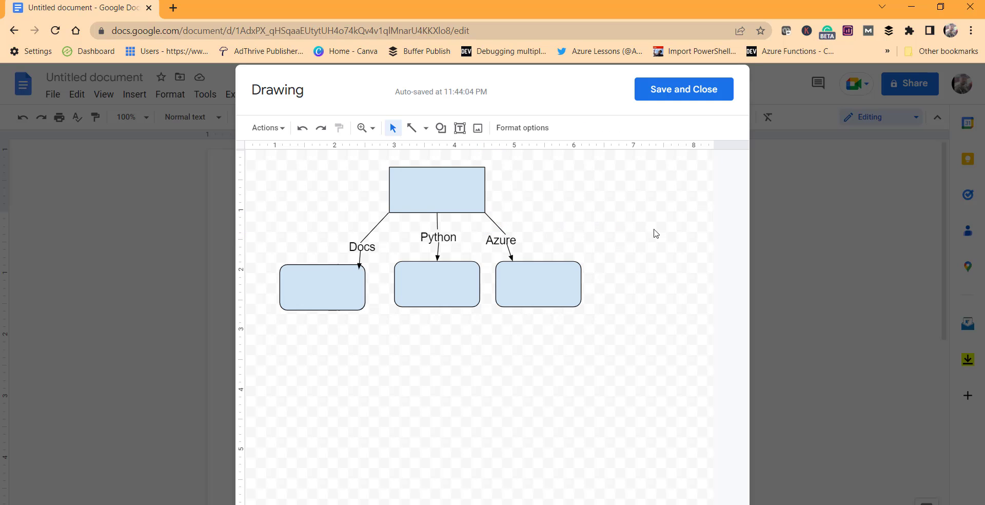
Step: Label the top rectangle "Websites" and centre the text horizontally in the shape
double_click(416, 189)
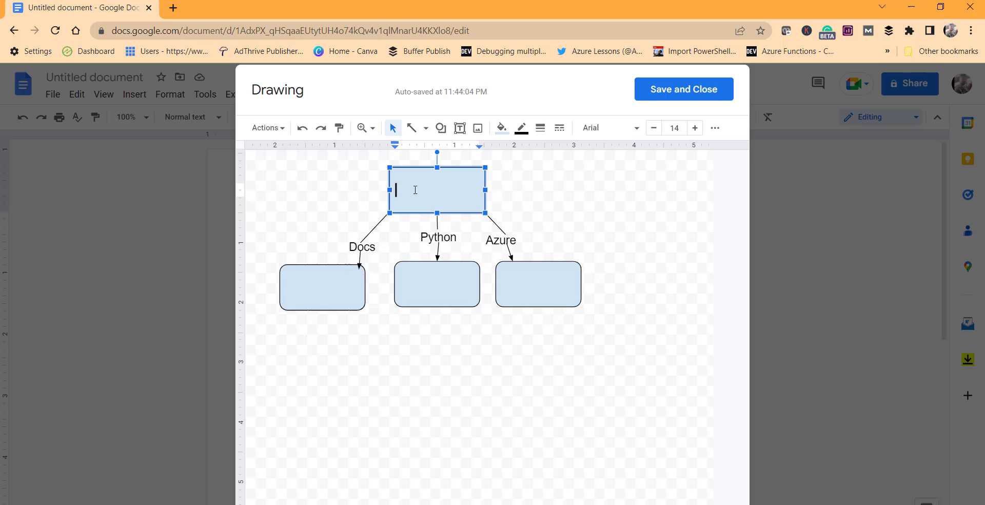
type("Websites")
left_click_drag(401, 187, 451, 186)
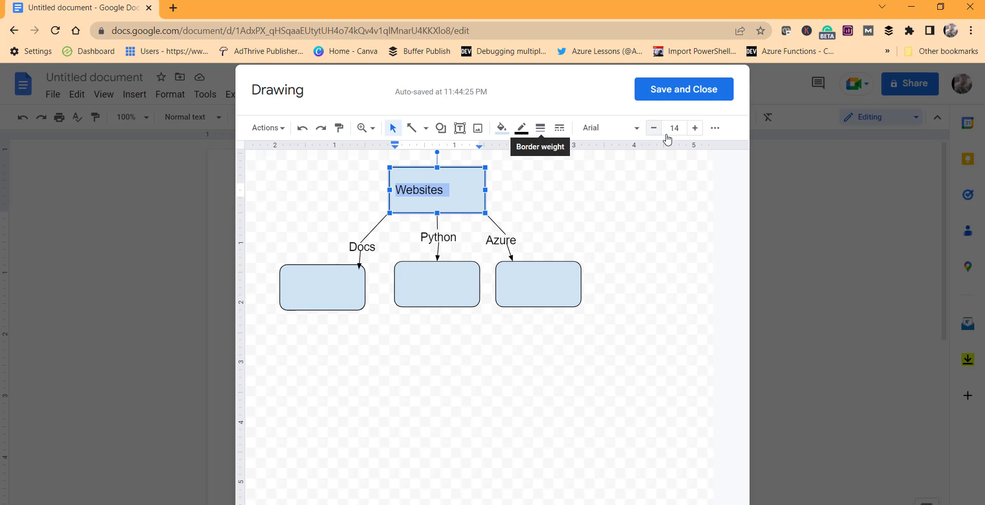
left_click(715, 129)
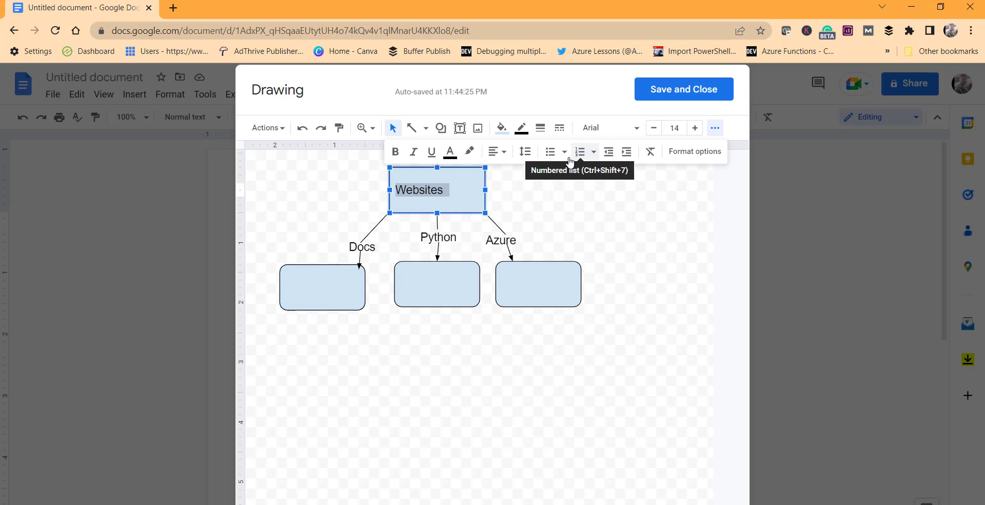
left_click(504, 153)
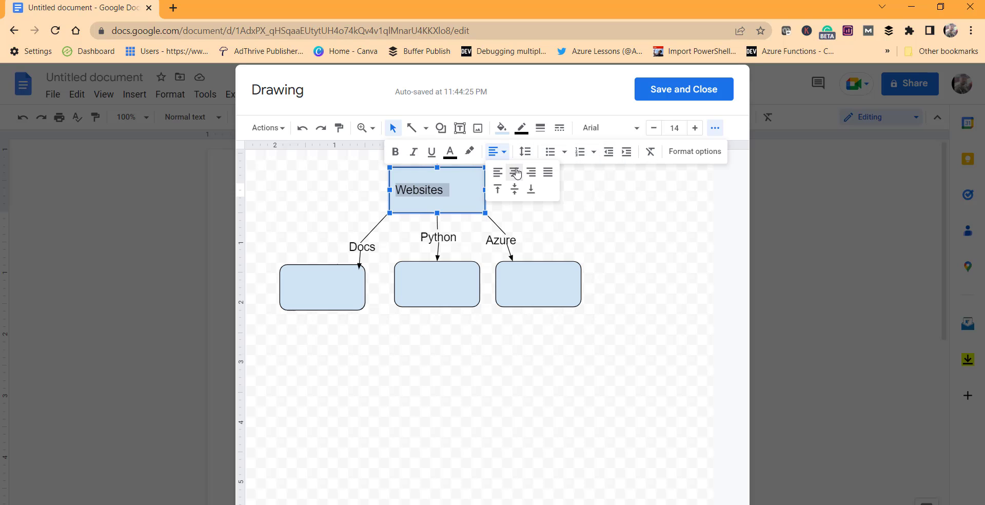
left_click(517, 175)
left_click(698, 219)
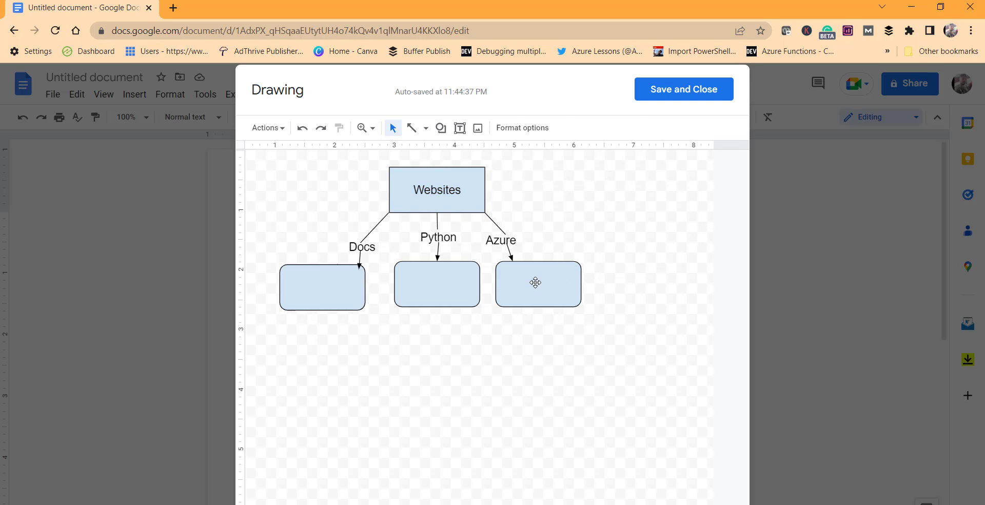
Step: Format the Websites label in bold Times New Roman at font size 15
left_click(431, 185)
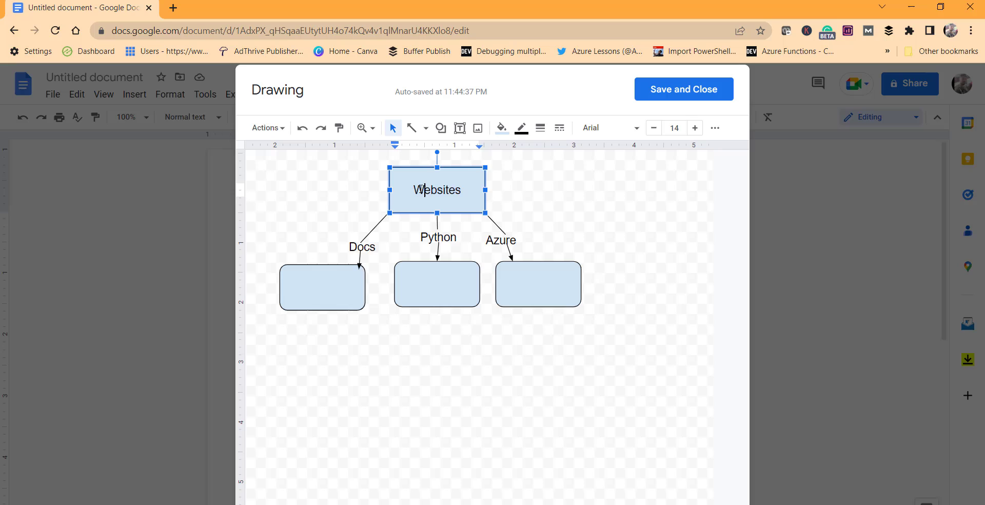
double_click(430, 185)
left_click(634, 132)
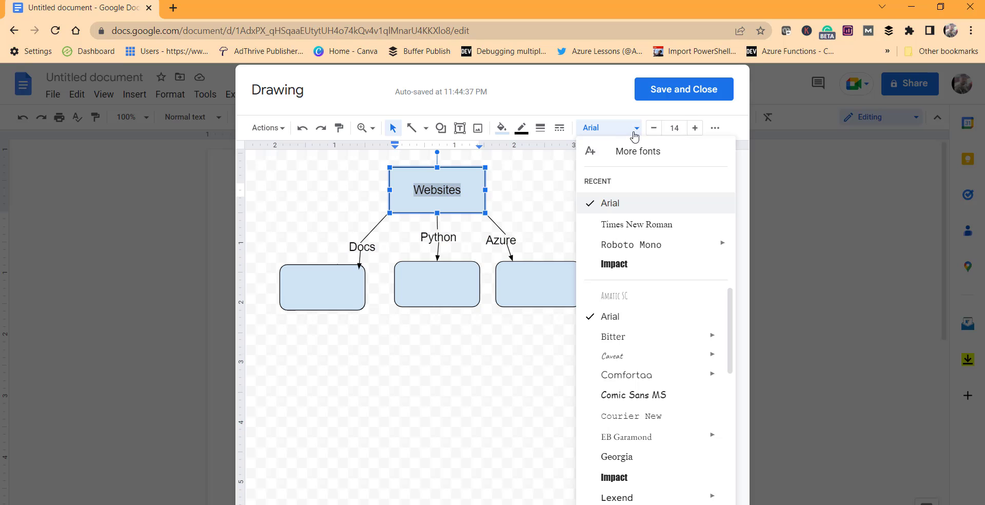
mouse_move(626, 247)
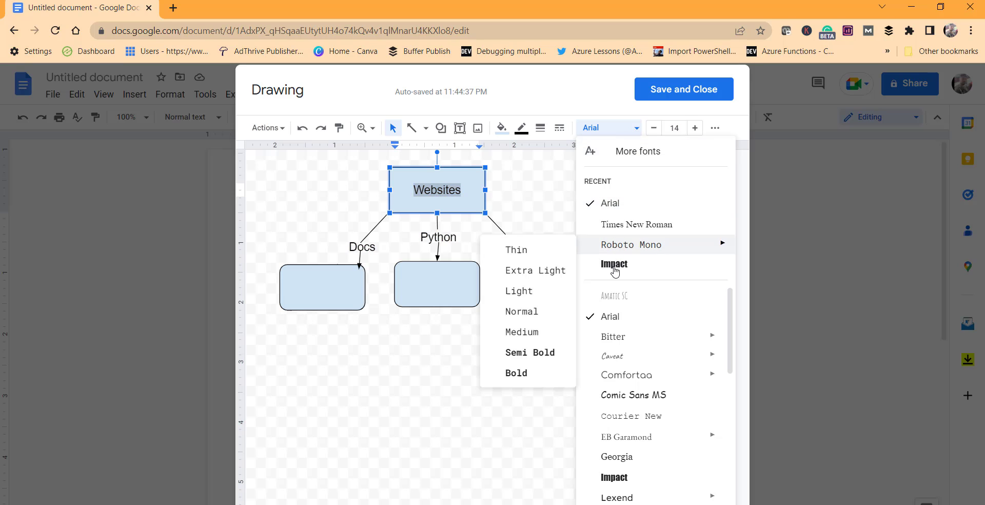
left_click(637, 225)
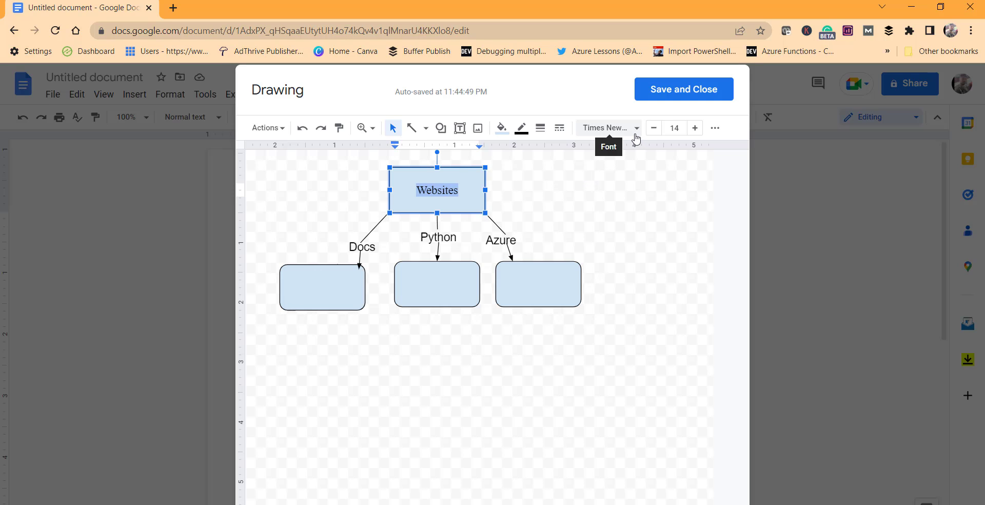
left_click(694, 129)
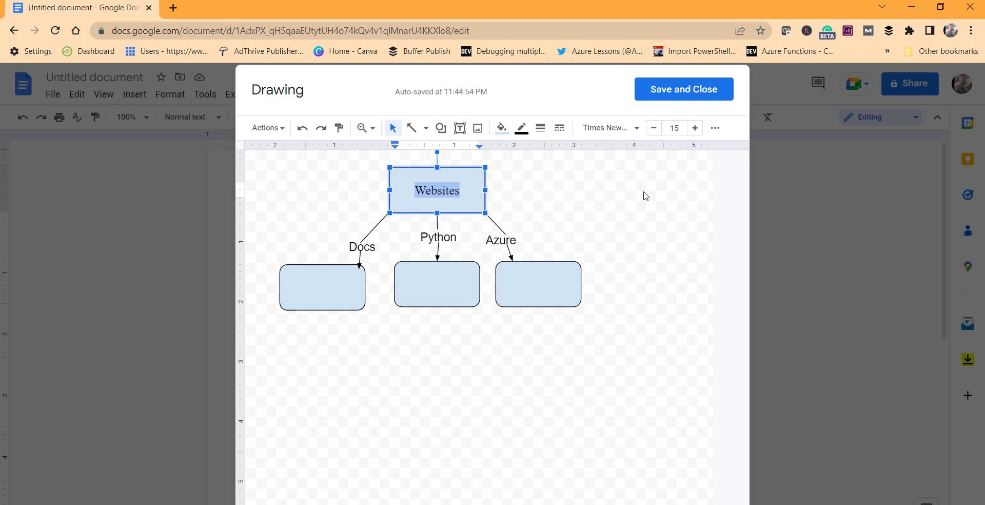
left_click(716, 129)
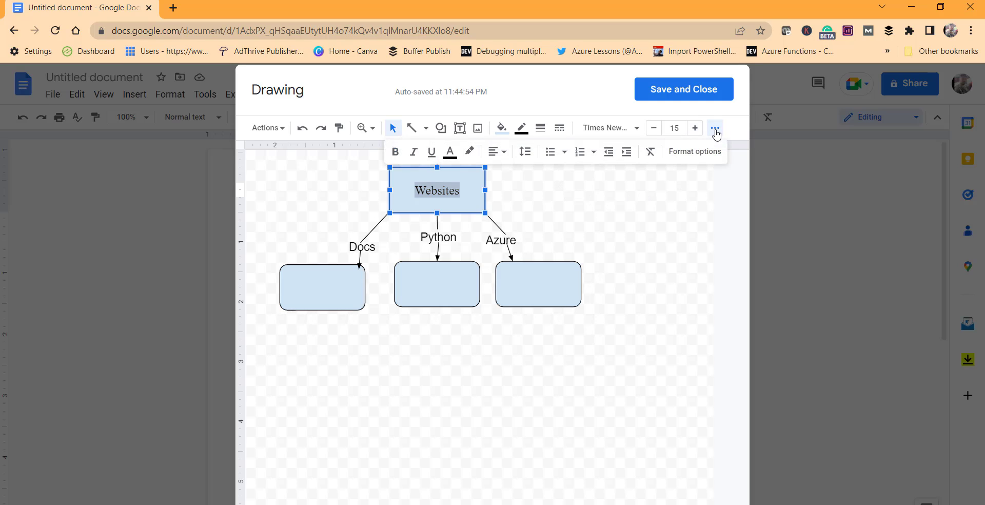
left_click(395, 152)
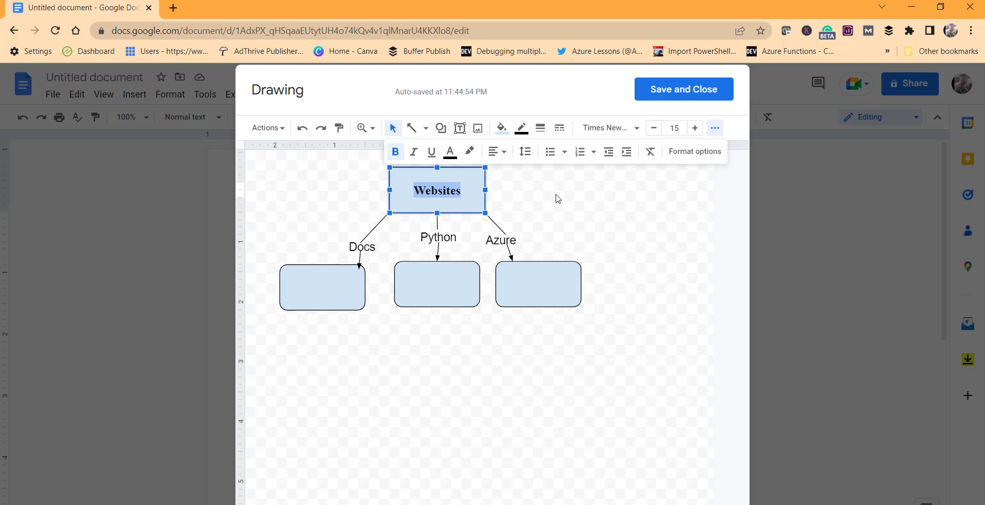
left_click(630, 208)
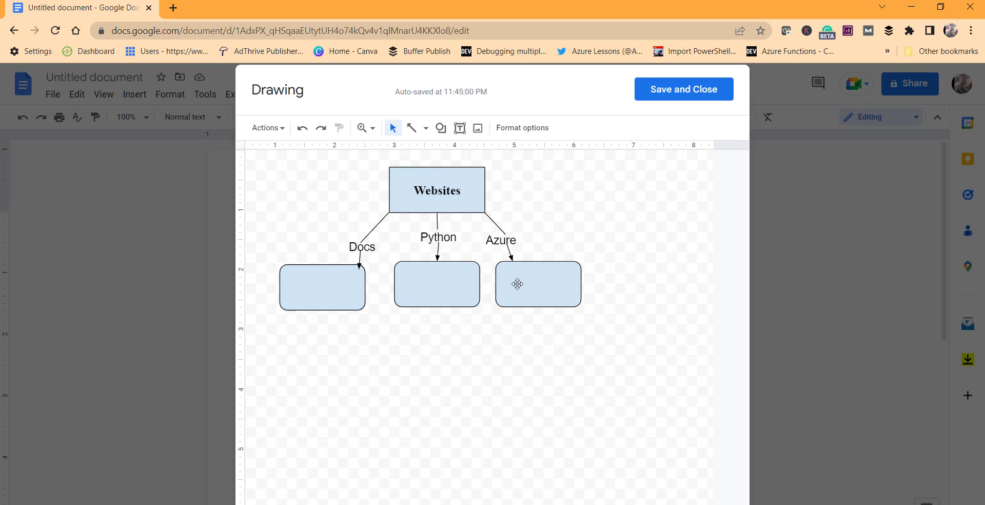
Step: Enter "AzureLessons" in the rounded rectangle below Azure and widen the shape until the text fits on one line
double_click(539, 282)
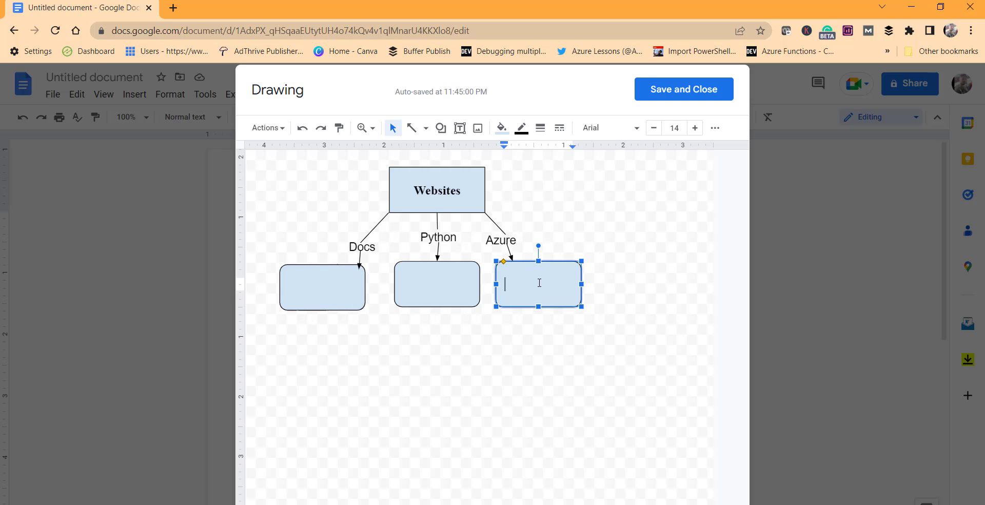
type("AzureLessons")
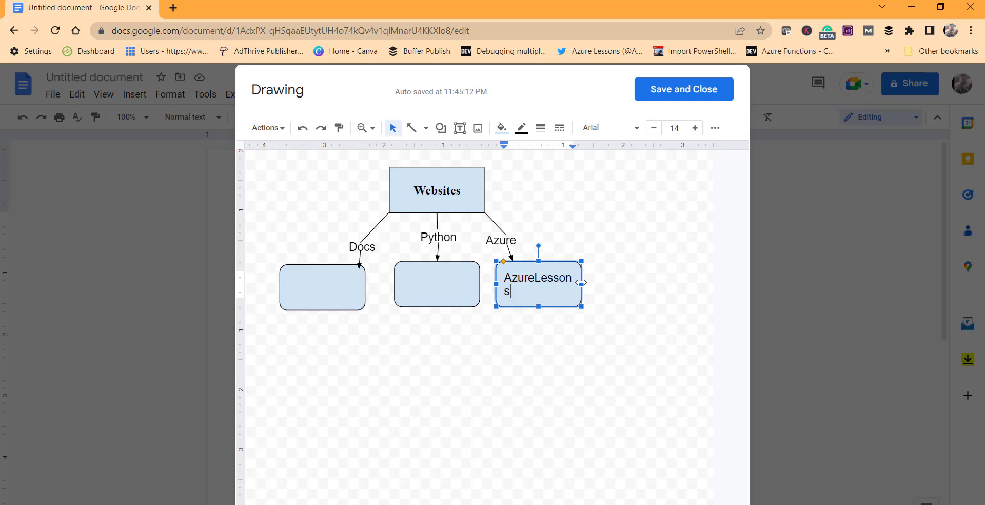
left_click_drag(581, 283, 592, 284)
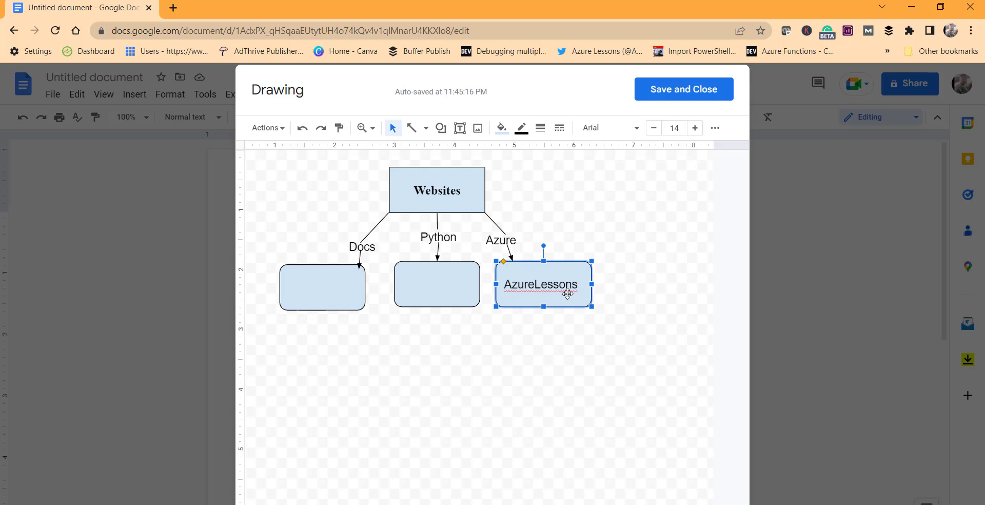
Step: Centre and bold the AzureLessons text, widening its shape slightly to keep the word on one line
left_click(573, 291)
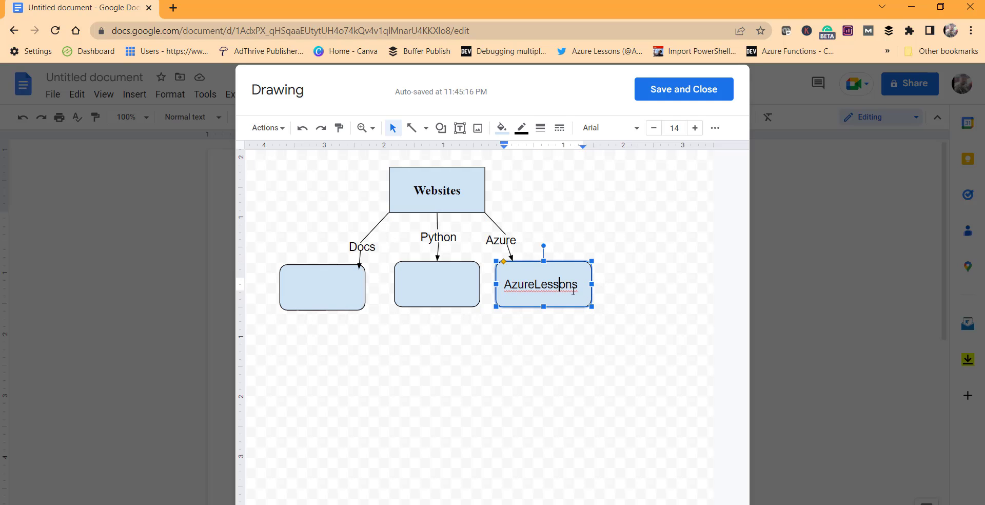
left_click_drag(508, 279, 577, 281)
left_click(508, 283)
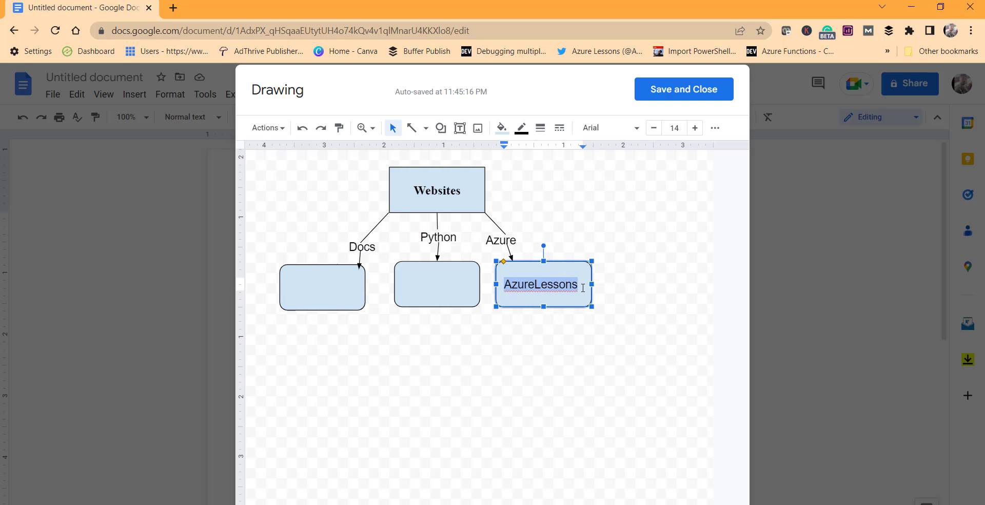
left_click(715, 128)
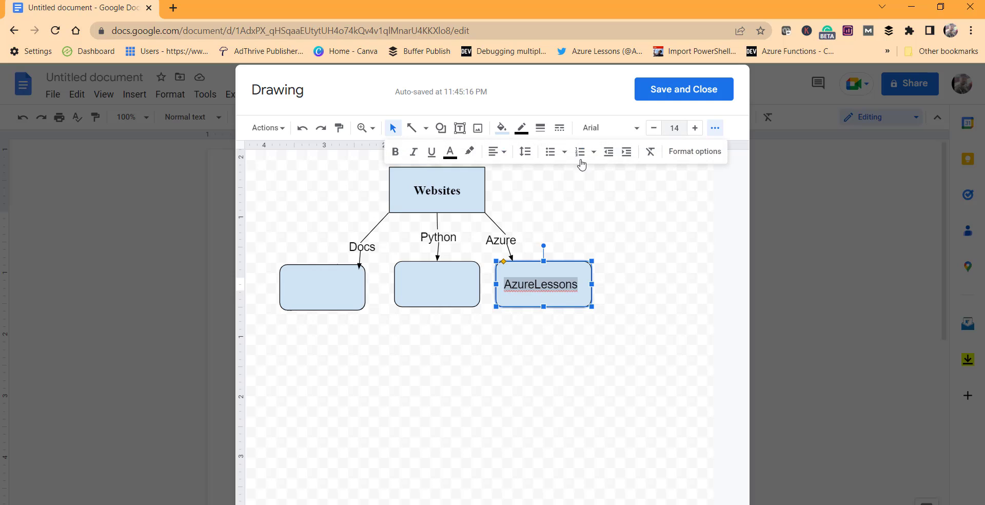
left_click(505, 156)
left_click(517, 171)
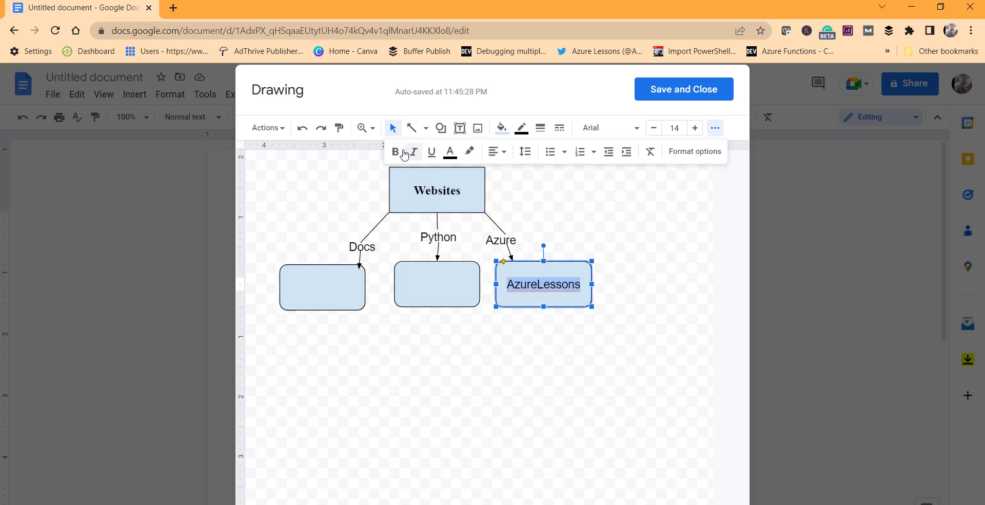
left_click(394, 152)
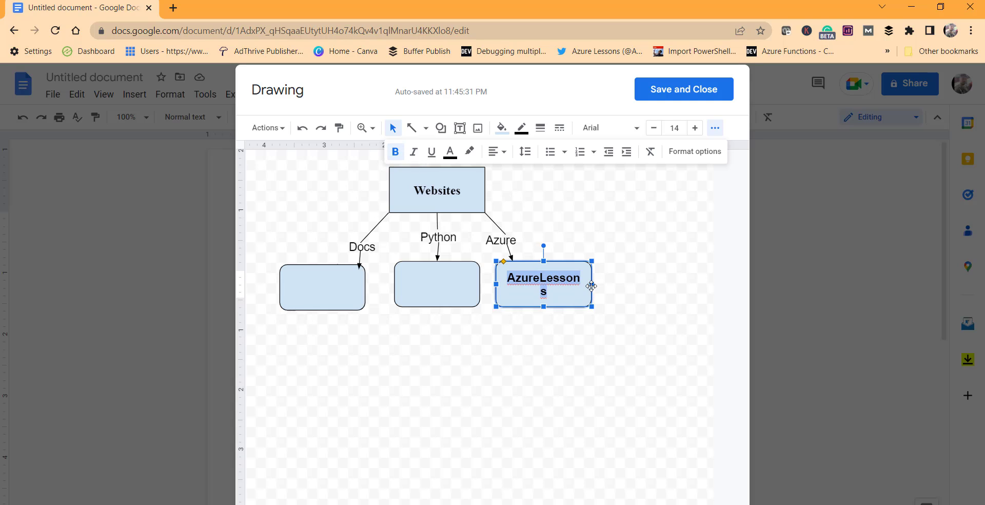
left_click_drag(592, 284, 601, 287)
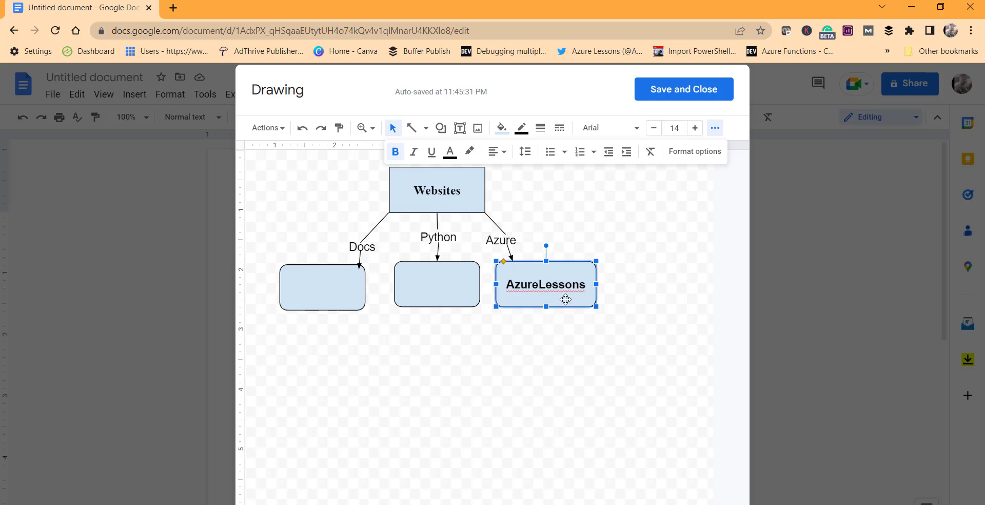
left_click(620, 275)
Step: Ignore the spelling suggestion for the AzureLessons label
left_click(550, 288)
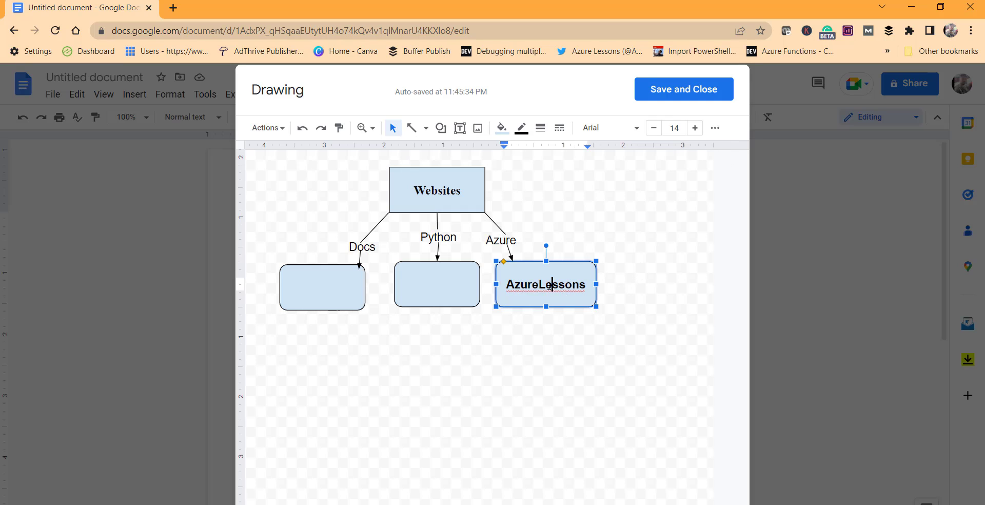
right_click(545, 284)
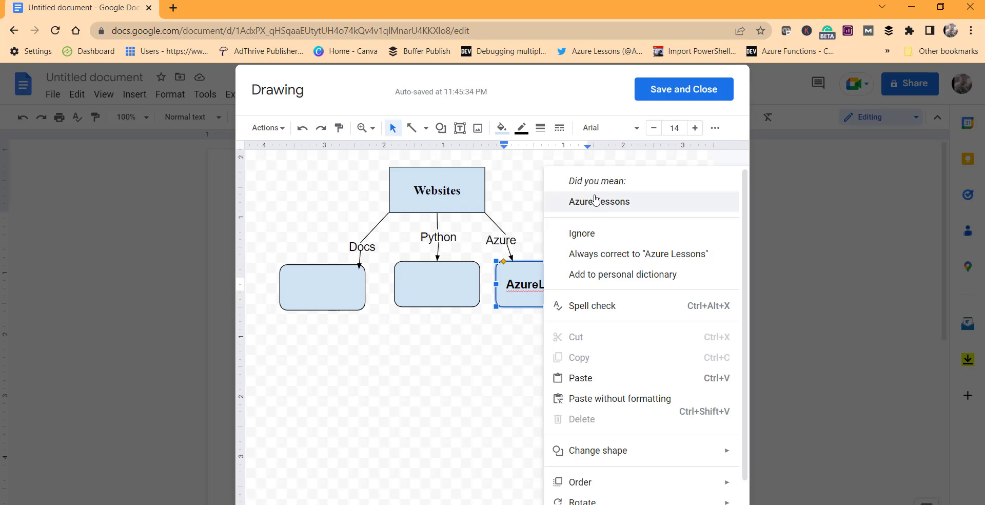
left_click(582, 234)
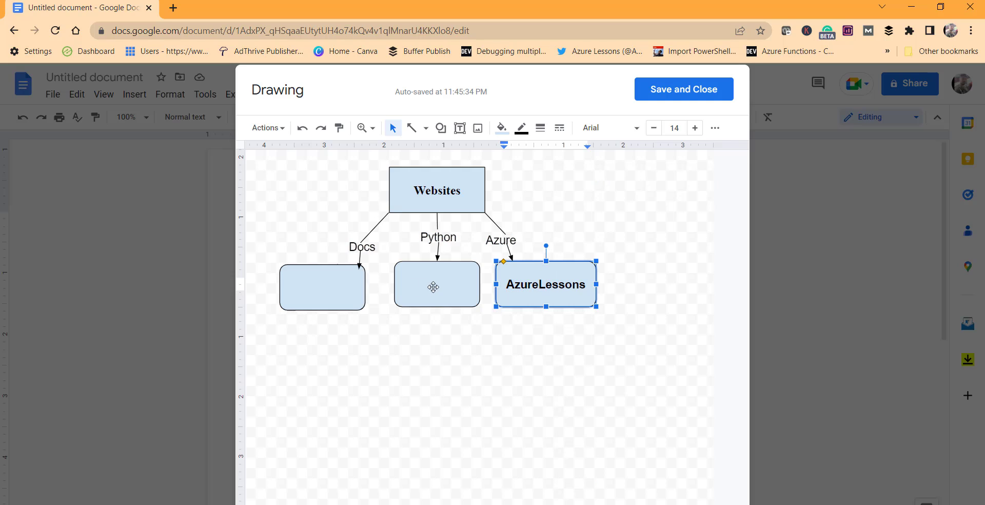
Step: Enter "PythonGuides" in the middle rounded rectangle and widen the shape to the left so the text fits on one line
left_click(439, 287)
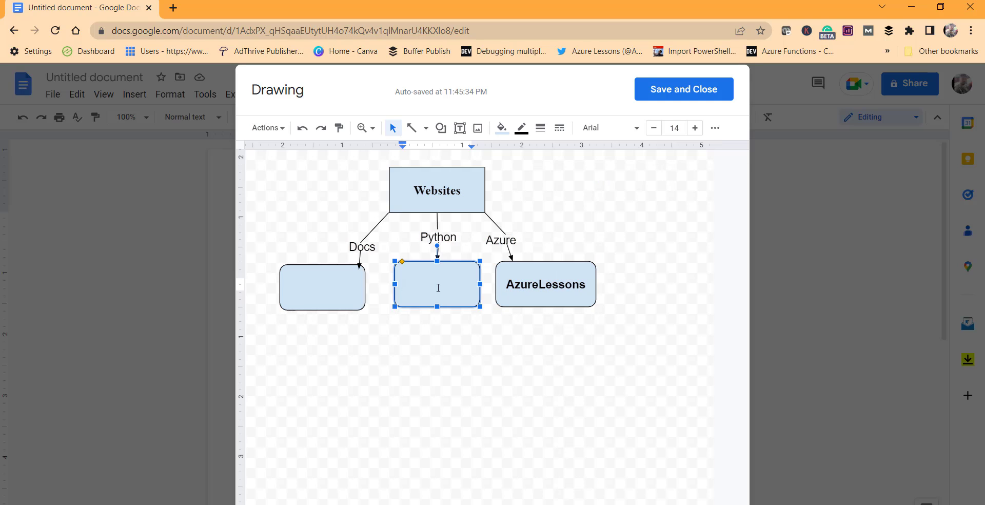
type("PythonGuides")
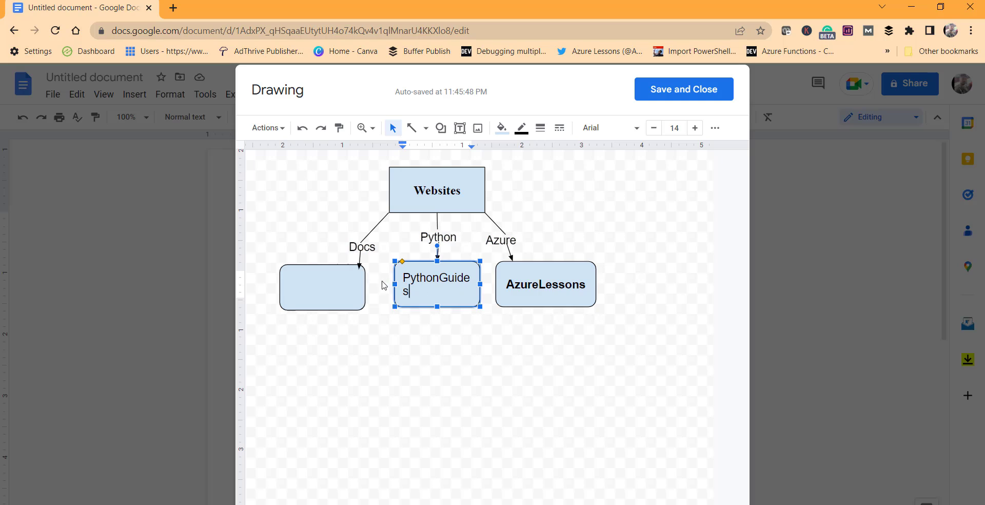
left_click_drag(396, 283, 467, 285)
left_click(439, 287)
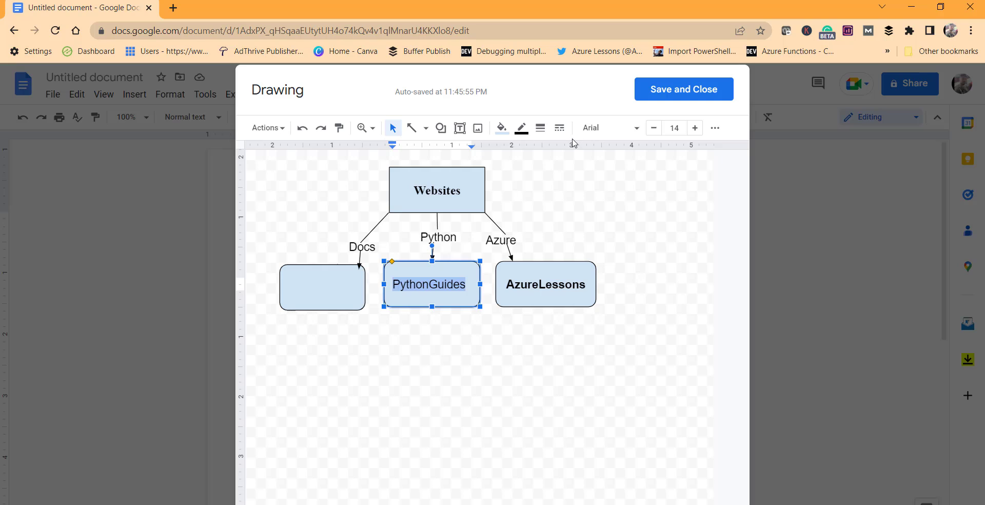
Step: Format the PythonGuides text in bold Times New Roman
left_click(637, 128)
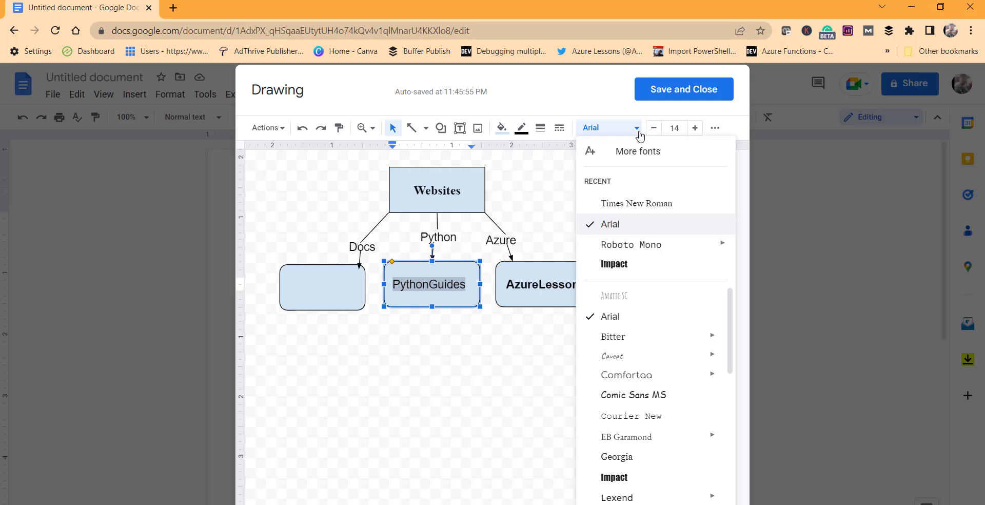
mouse_move(630, 249)
left_click(639, 204)
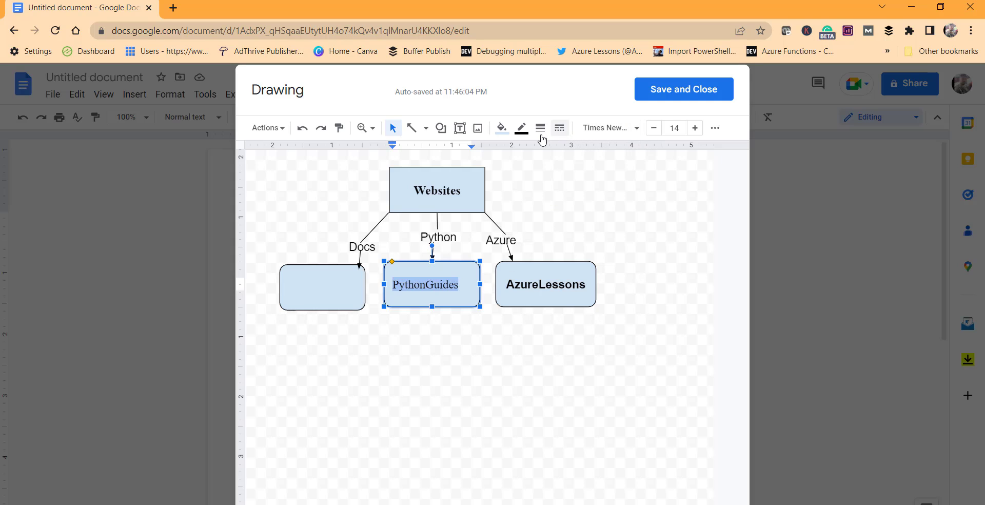
left_click(715, 127)
left_click(396, 151)
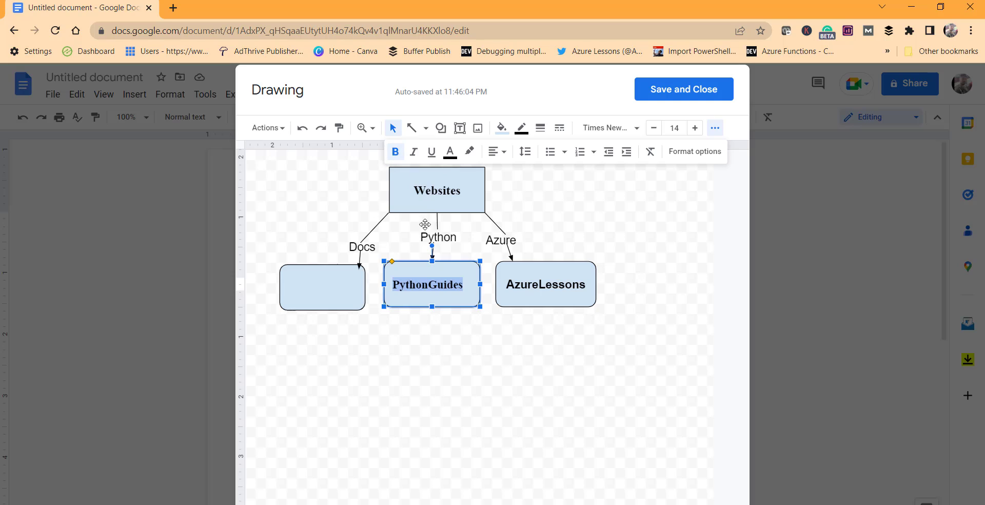
Step: Change the AzureLessons text to the Times New Roman font
left_click(546, 284)
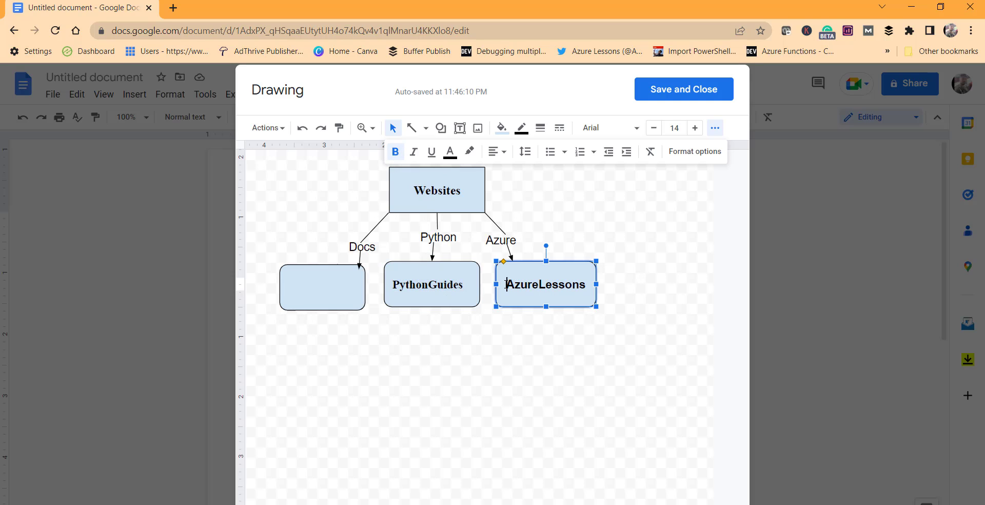
left_click_drag(507, 285, 587, 284)
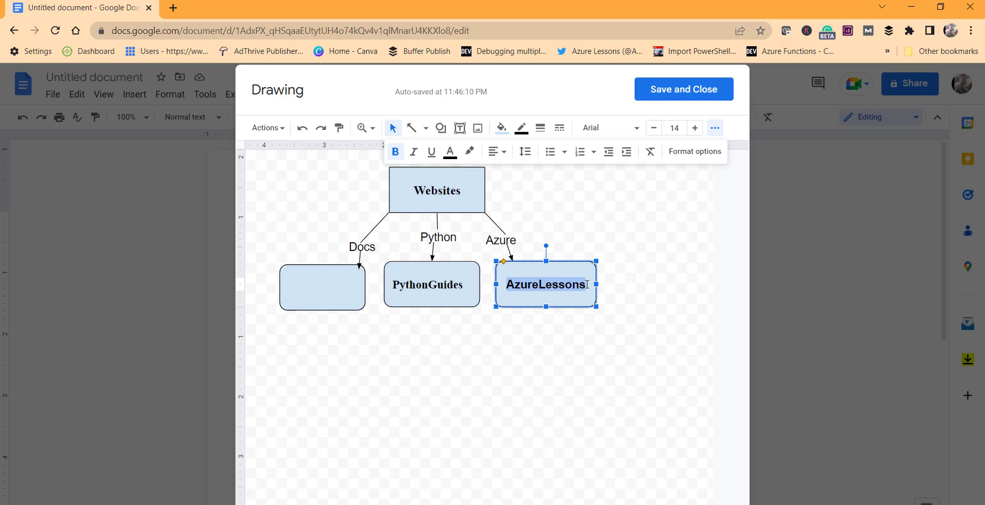
left_click(640, 133)
left_click(635, 203)
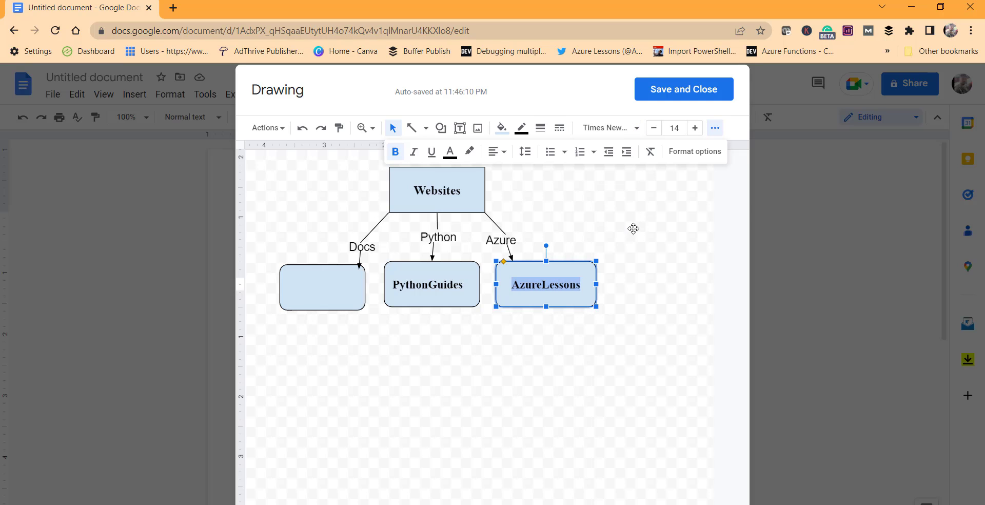
left_click(688, 281)
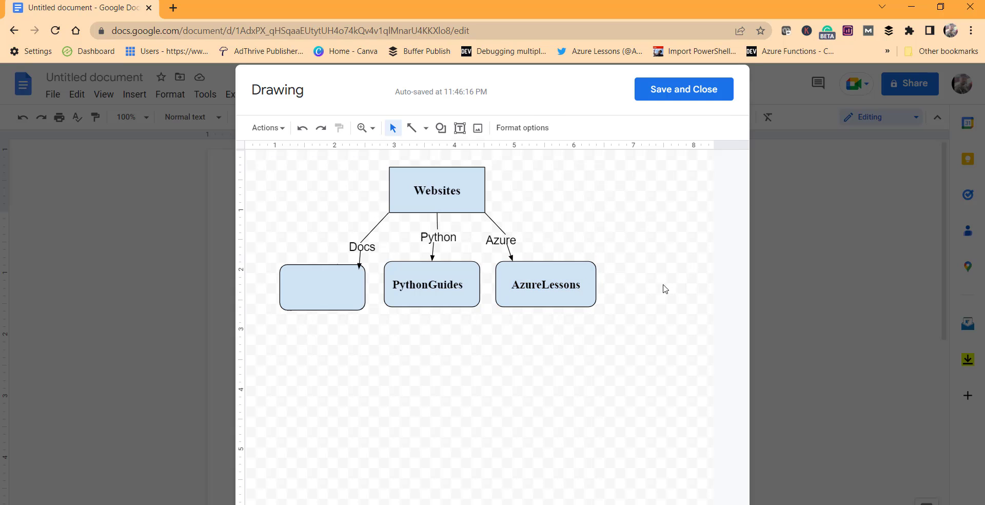
Step: Enter "DocsTips" in the empty rounded rectangle below the Docs arrow and center the text horizontally
left_click(311, 289)
left_click(311, 290)
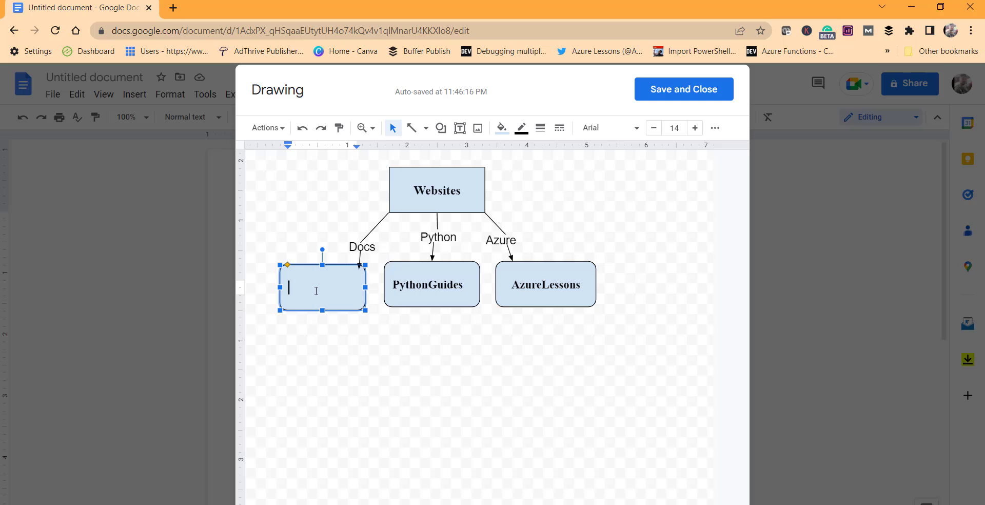
type("DocsTips")
left_click(310, 292)
left_click_drag(289, 287, 343, 288)
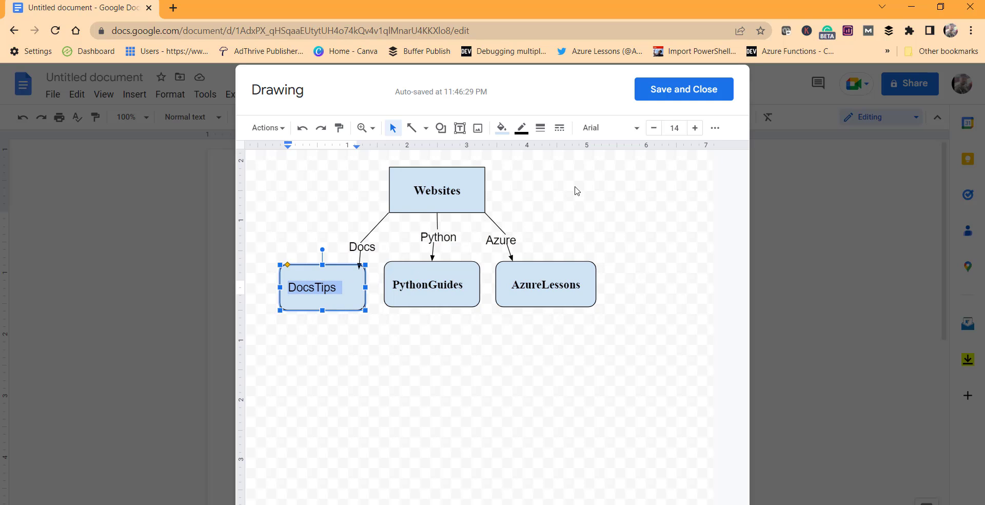
left_click(716, 130)
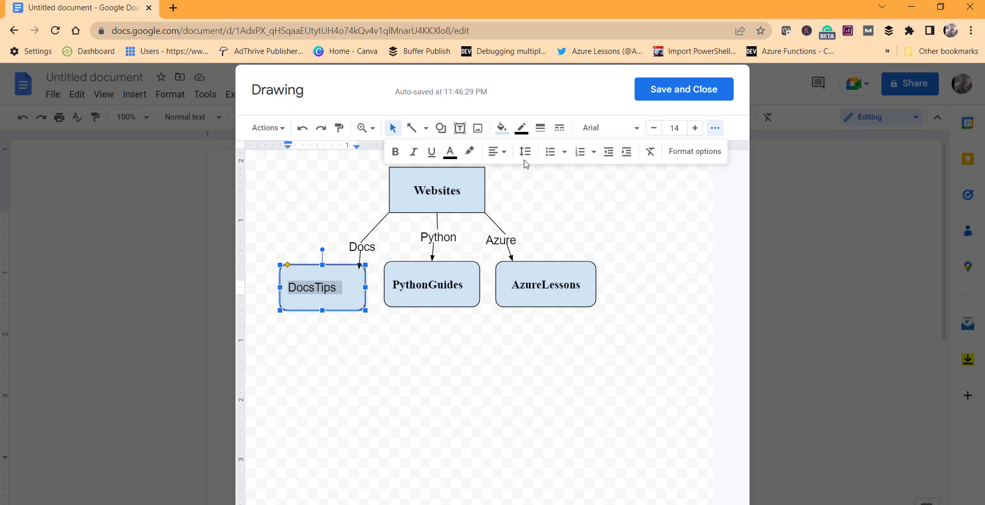
left_click(498, 152)
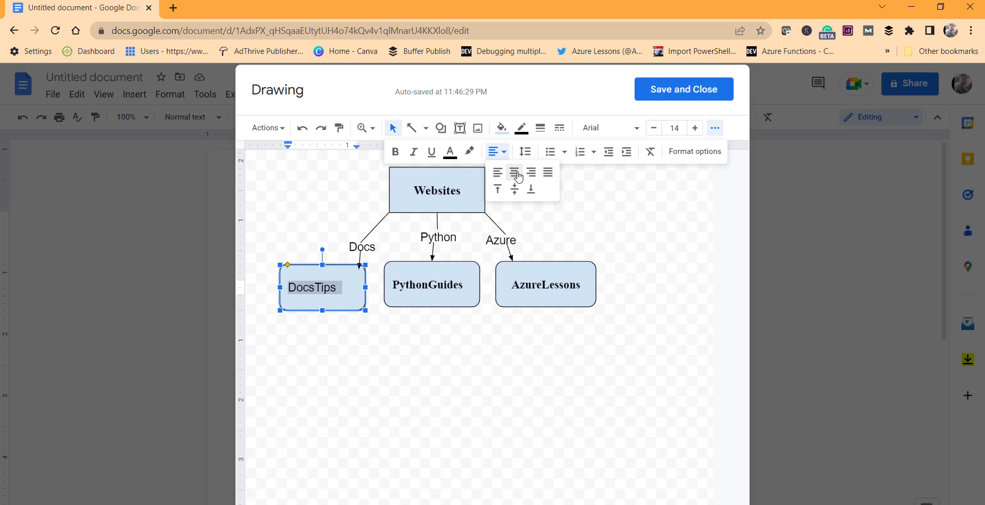
left_click(517, 175)
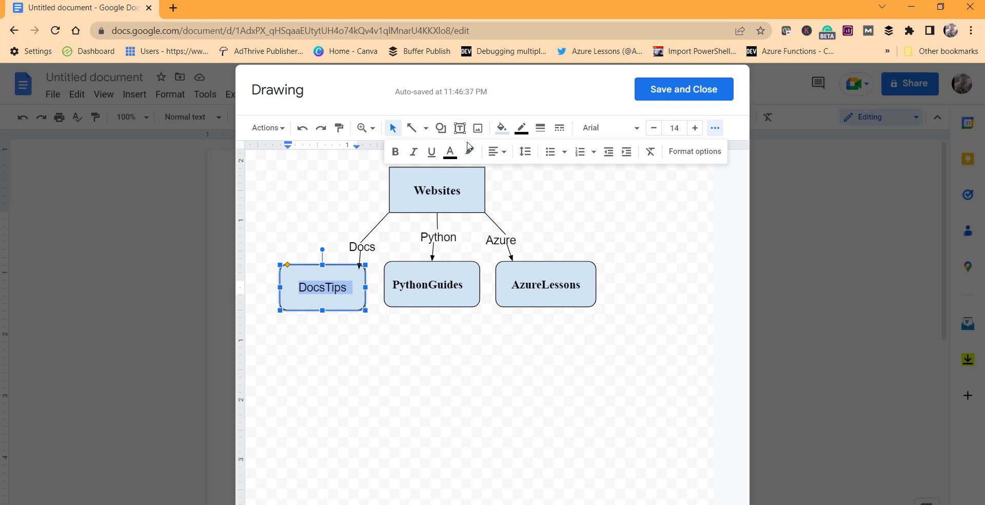
Step: Format the DocsTips text in bold Times New Roman
left_click(396, 161)
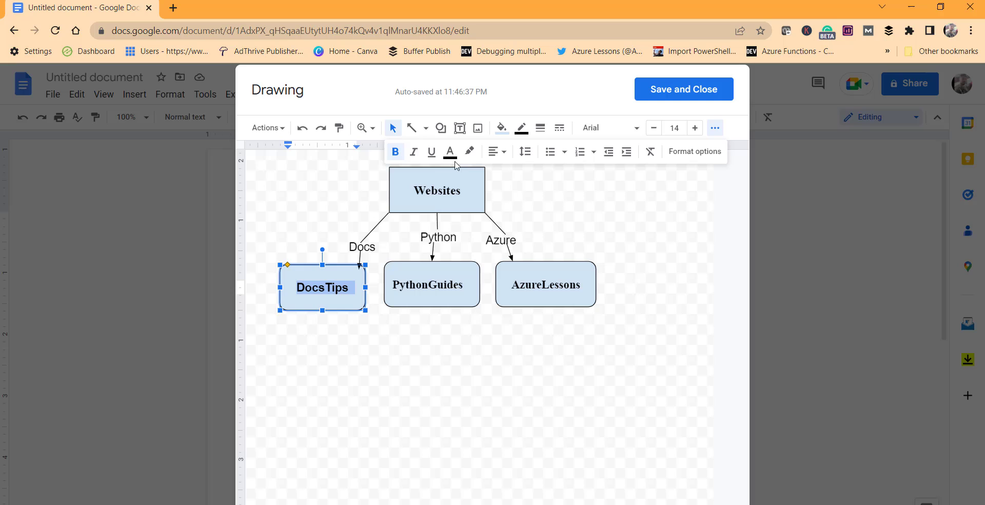
left_click(632, 133)
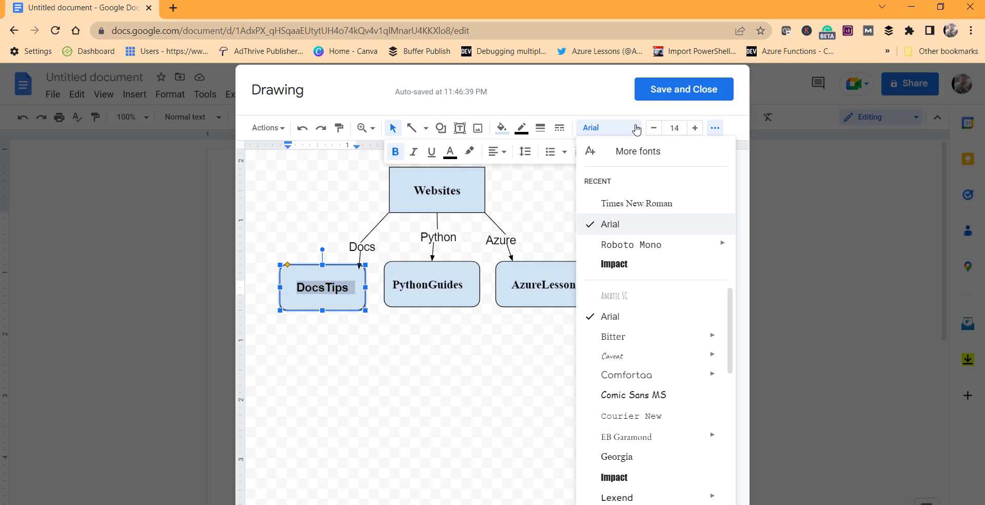
left_click(633, 201)
left_click(716, 232)
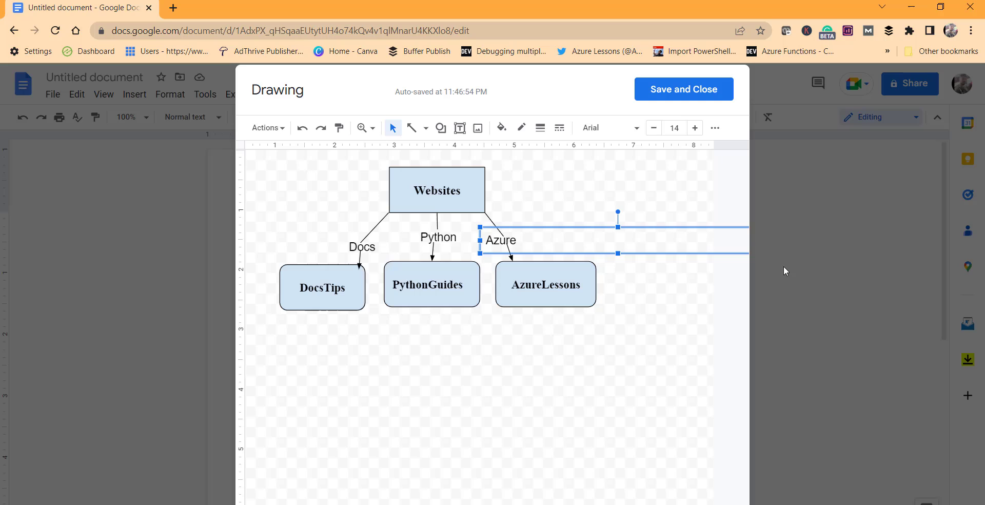
left_click(750, 359)
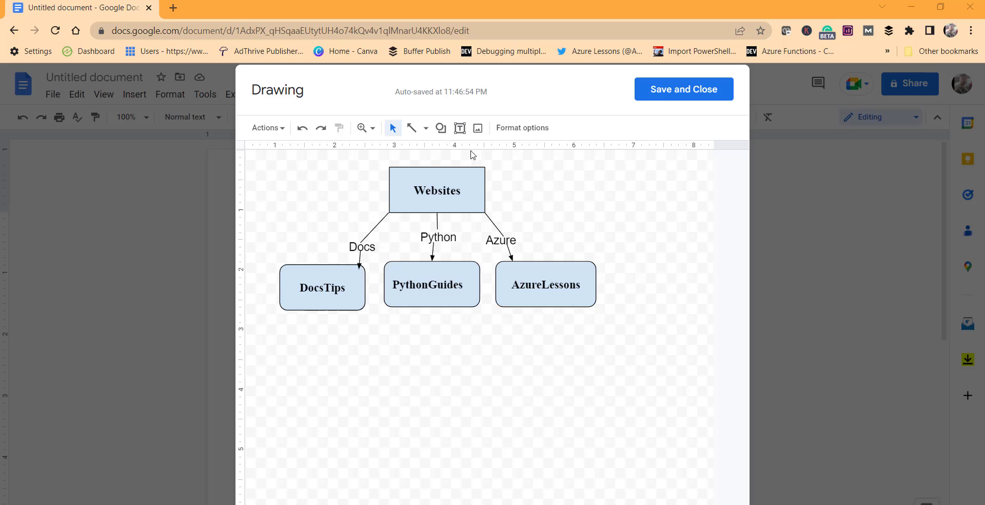
left_click(441, 127)
mouse_move(477, 151)
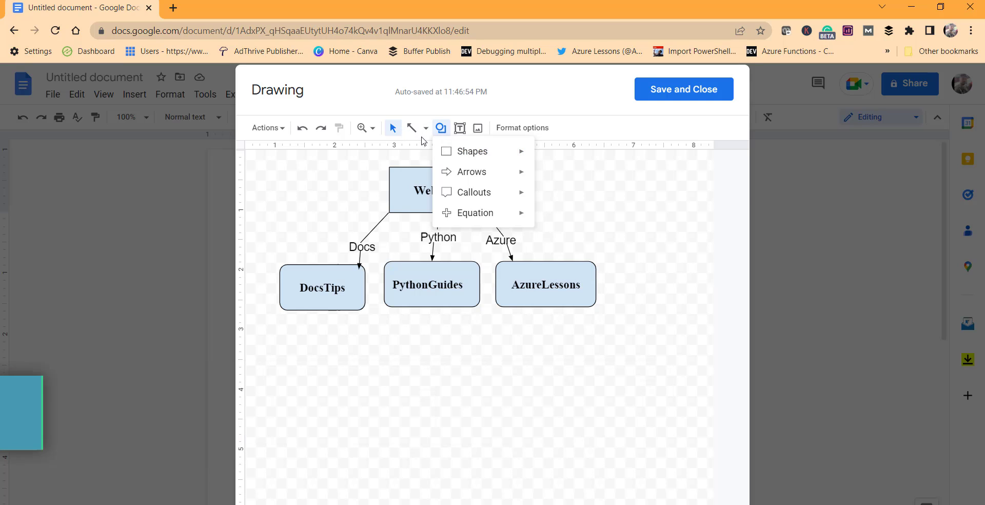
left_click(630, 236)
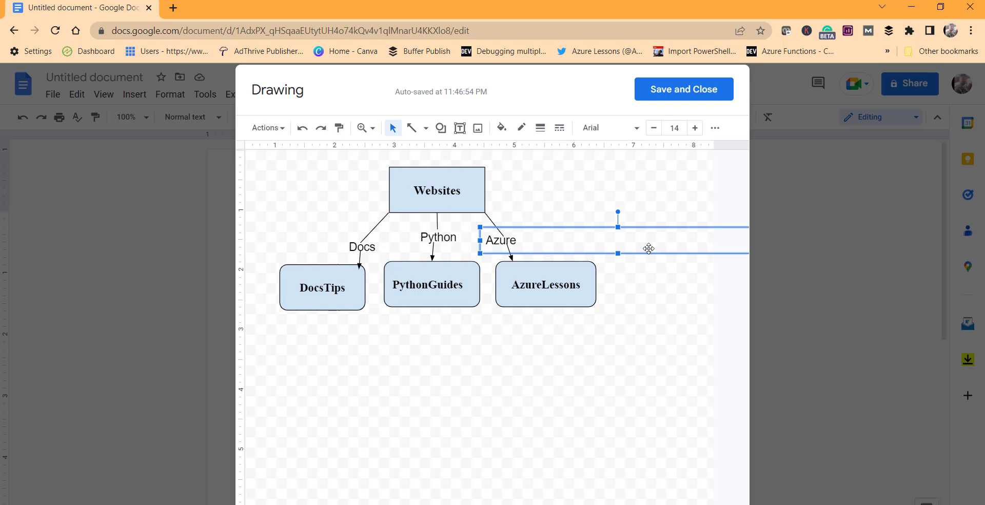
left_click(673, 285)
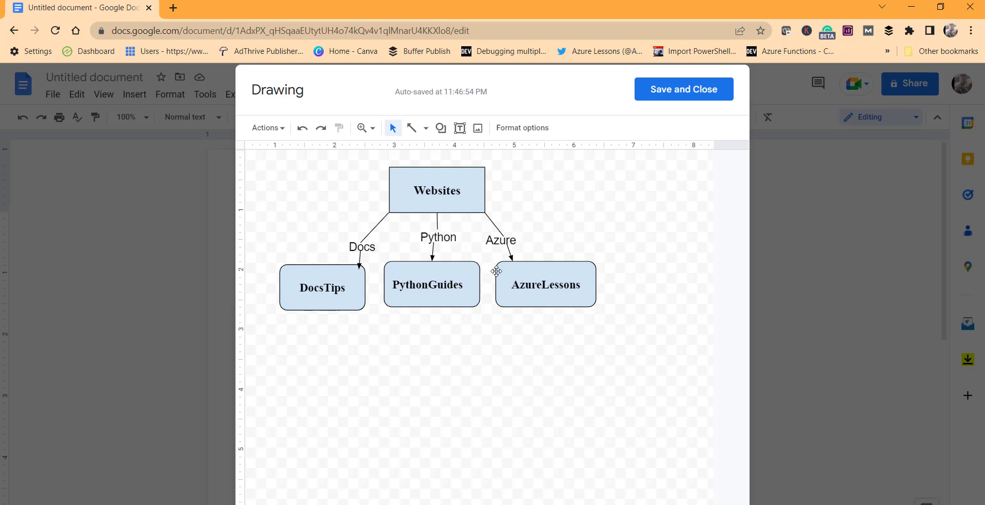
left_click(282, 131)
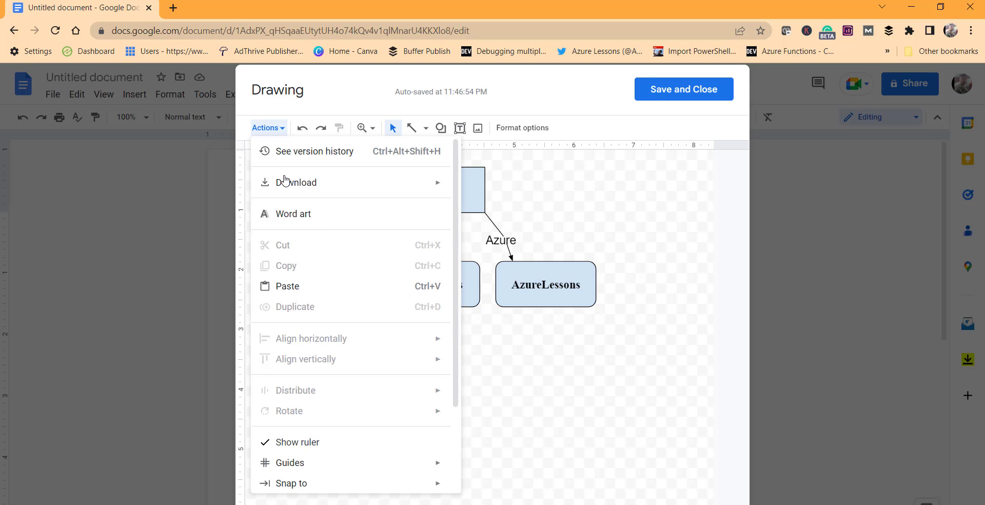
mouse_move(292, 187)
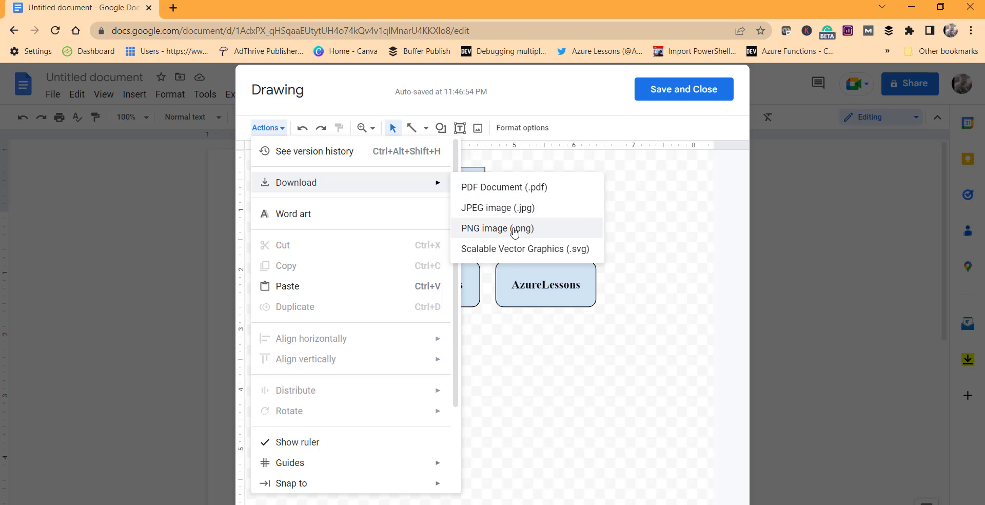
left_click(673, 222)
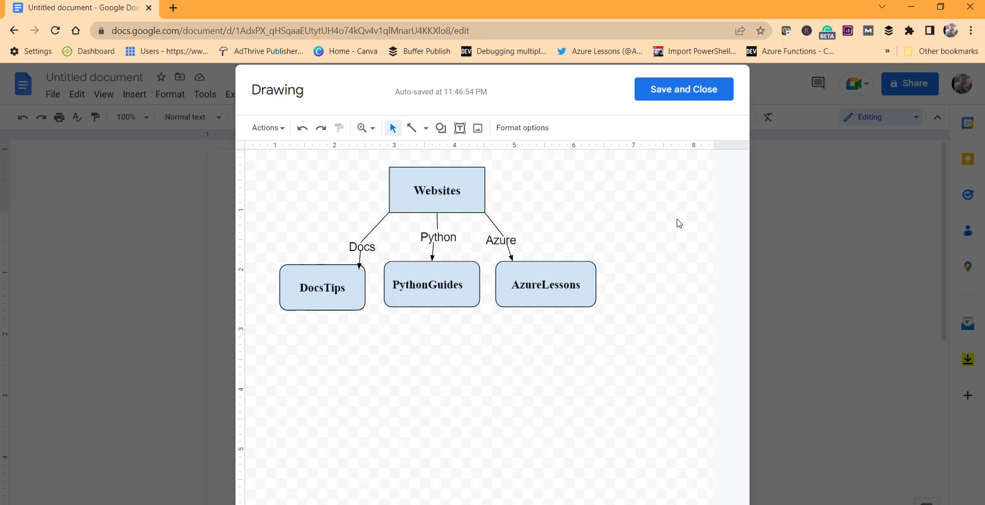
Step: Save and close the drawing to insert the concept map into the document
left_click(684, 97)
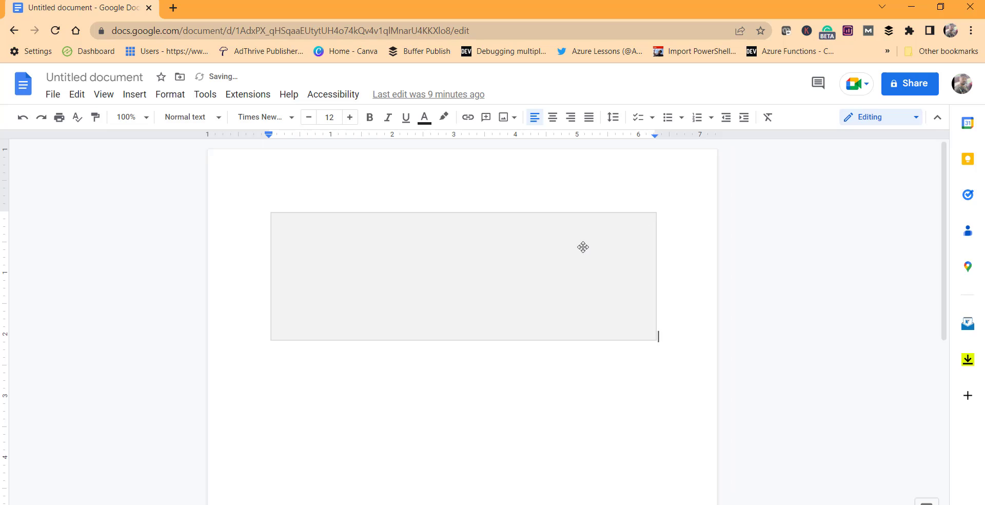